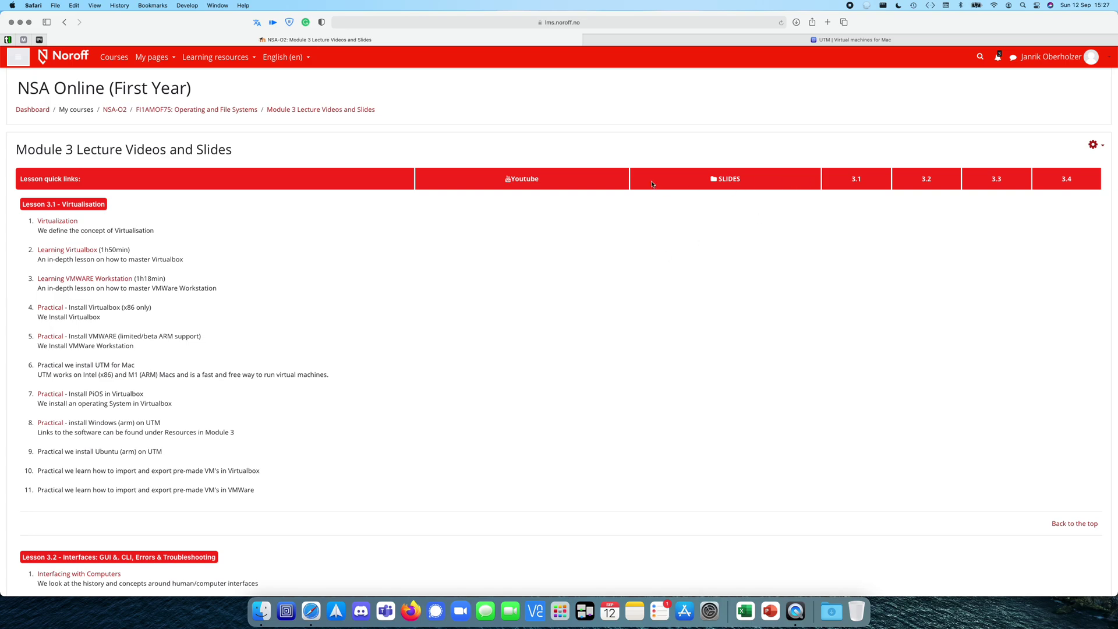
- Open the Ubuntu 20.04 installation guide from the gallery on the UTM website
left_click(910, 42)
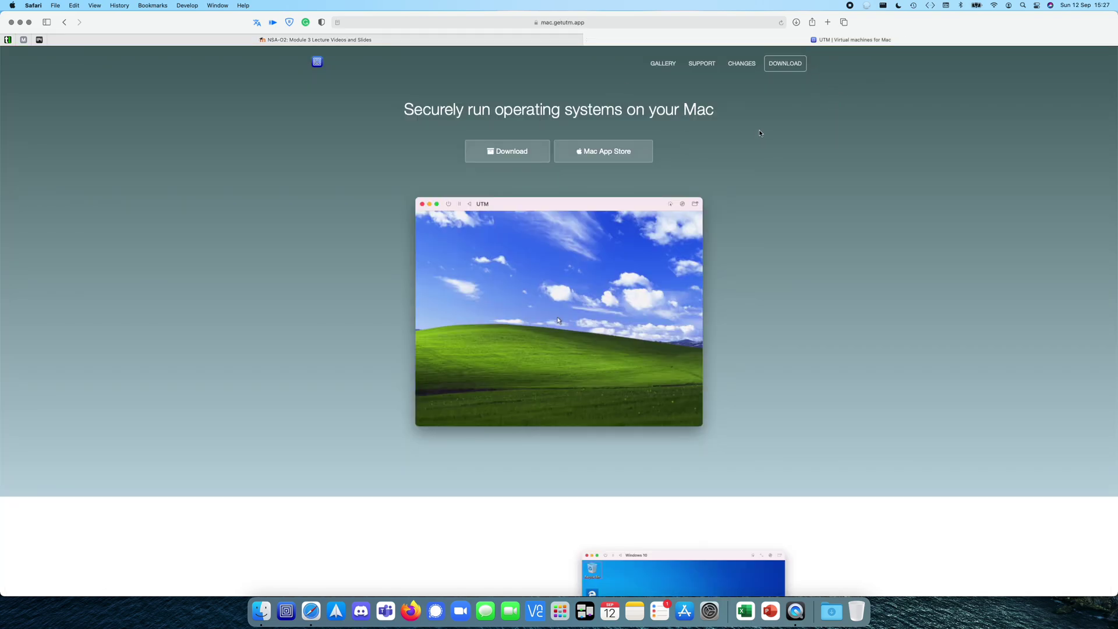
left_click(669, 63)
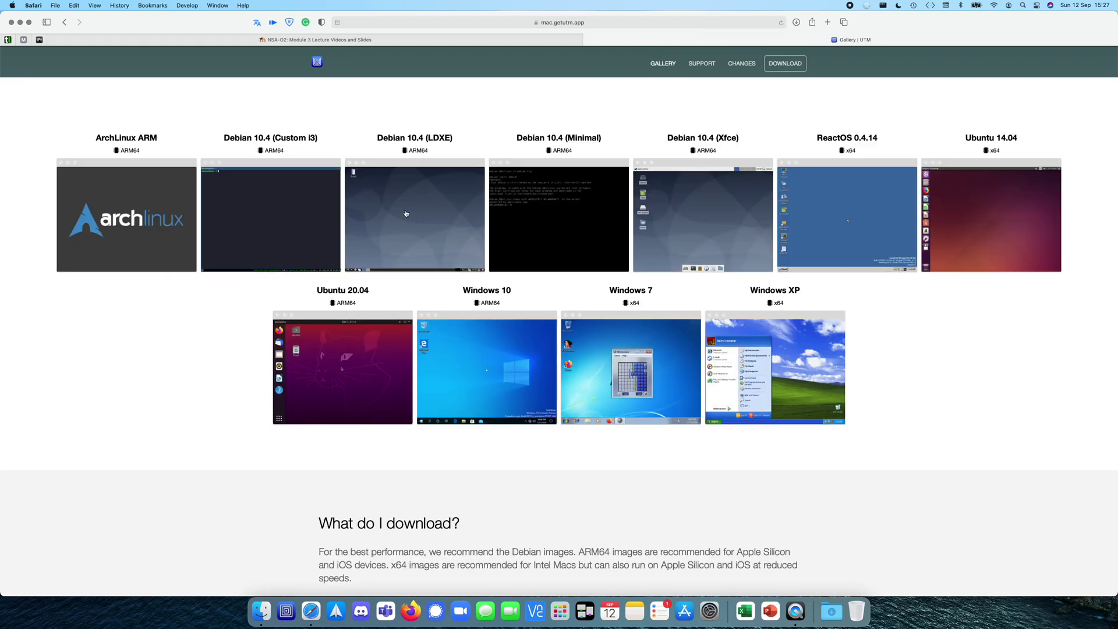
left_click(369, 367)
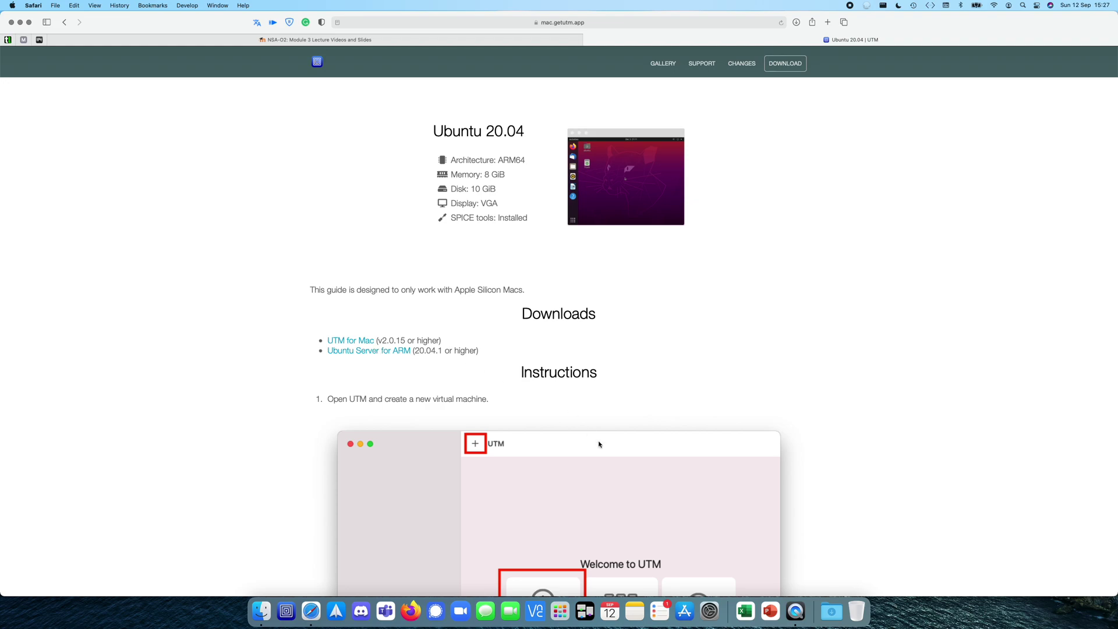
- Switch to UTM and start a new virtual machine named "Ubuntu Demo"
left_click(286, 611)
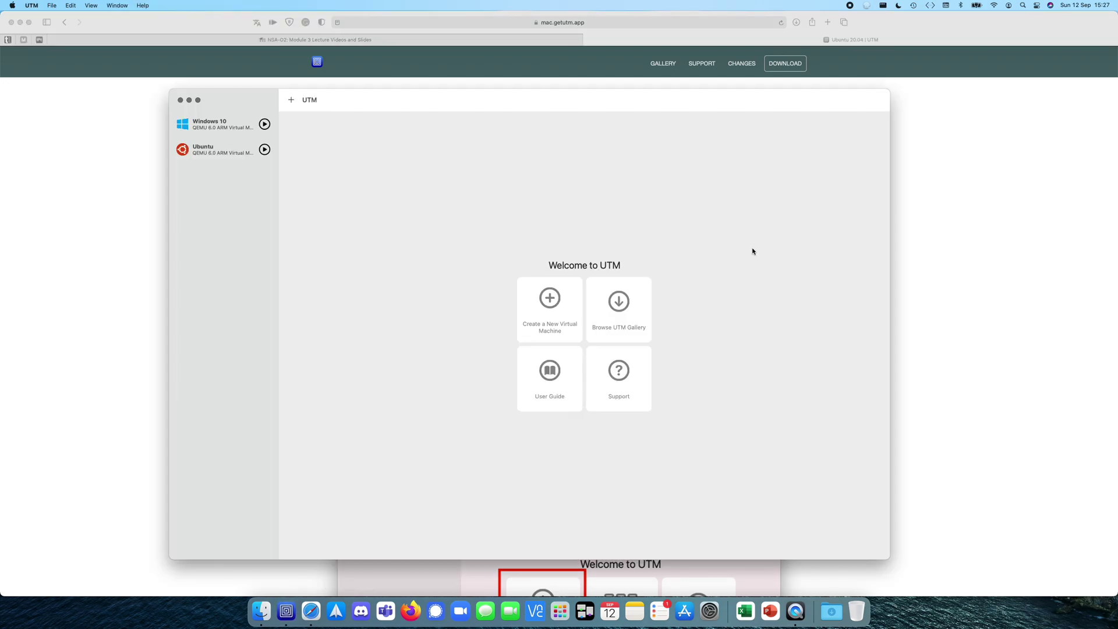
left_click(568, 87)
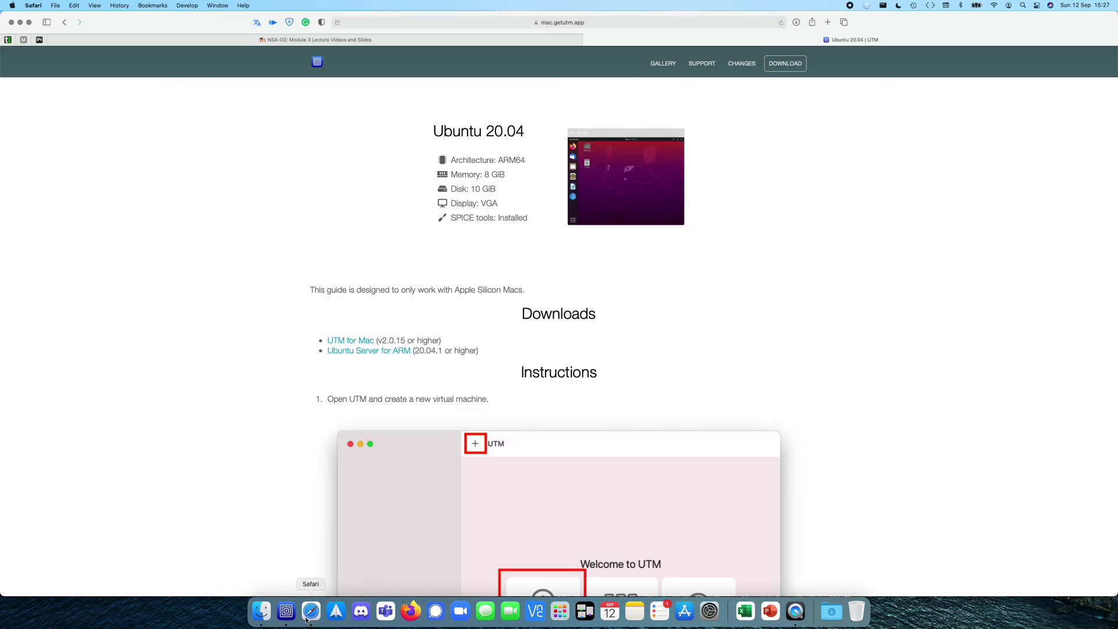
left_click(287, 611)
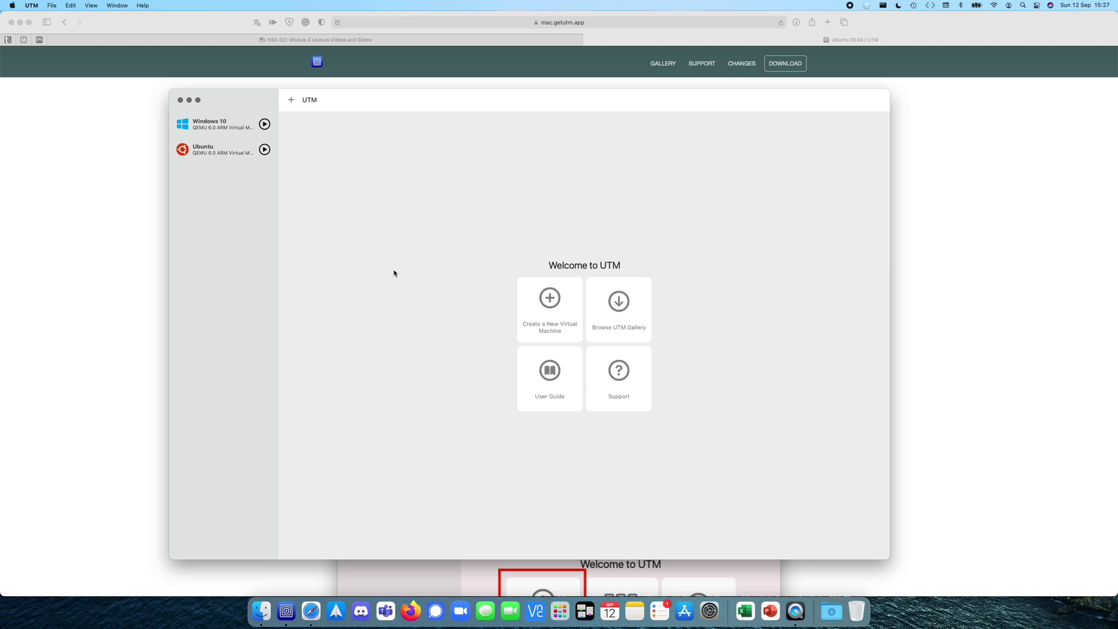
left_click(550, 306)
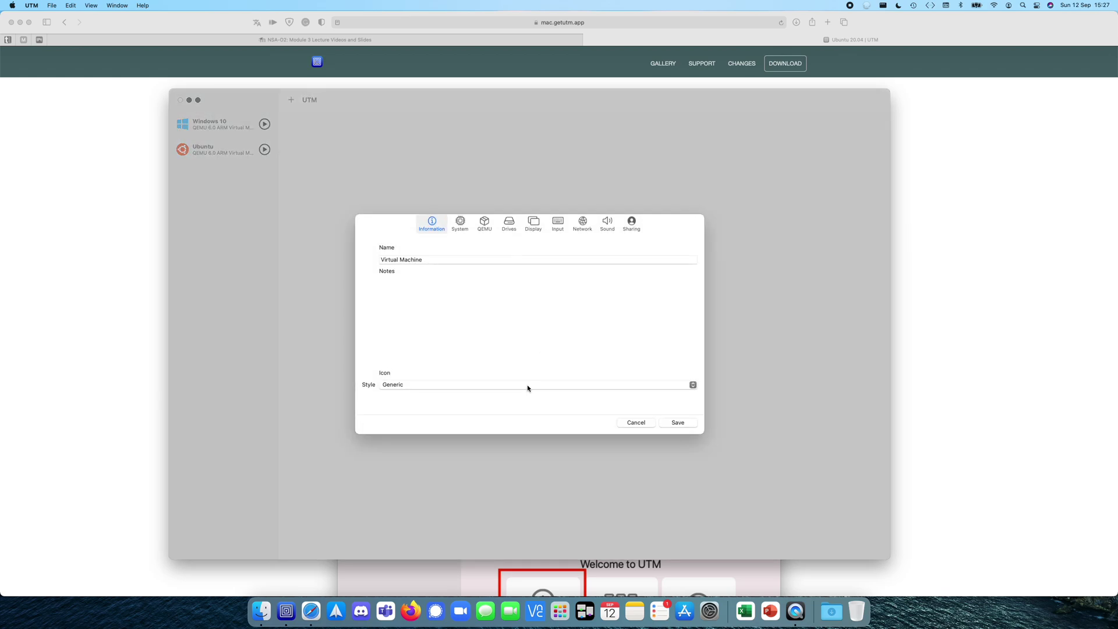
left_click(436, 262)
type("Y")
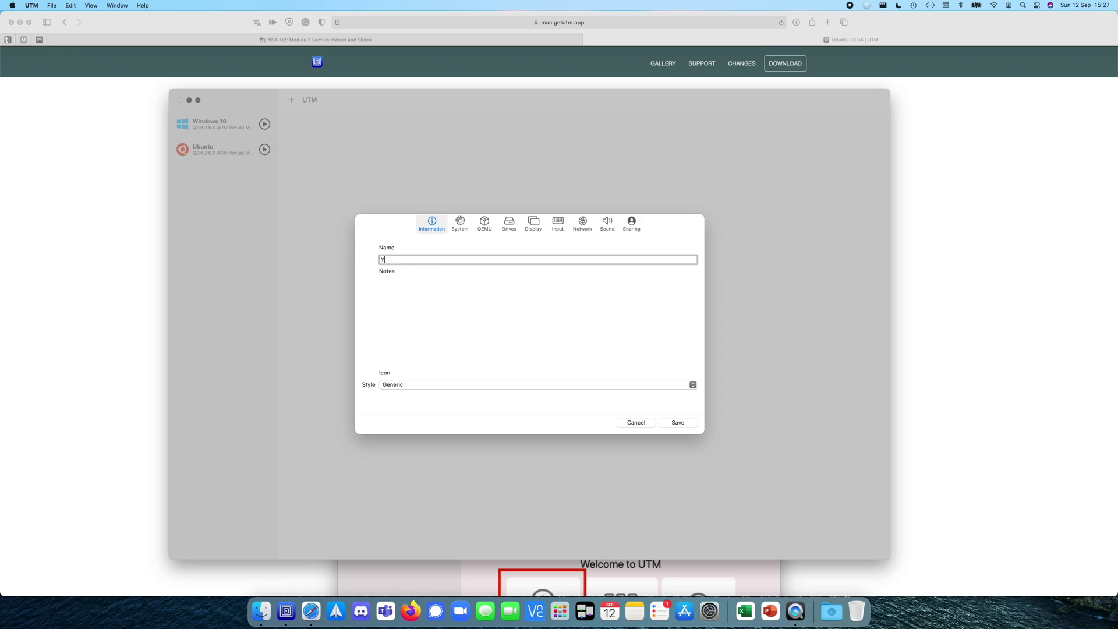
key("BackSpace")
type("Ubuntu Demo")
- Set the virtual machine's icon style to Operating System and pick the Ubuntu logo
left_click(557, 385)
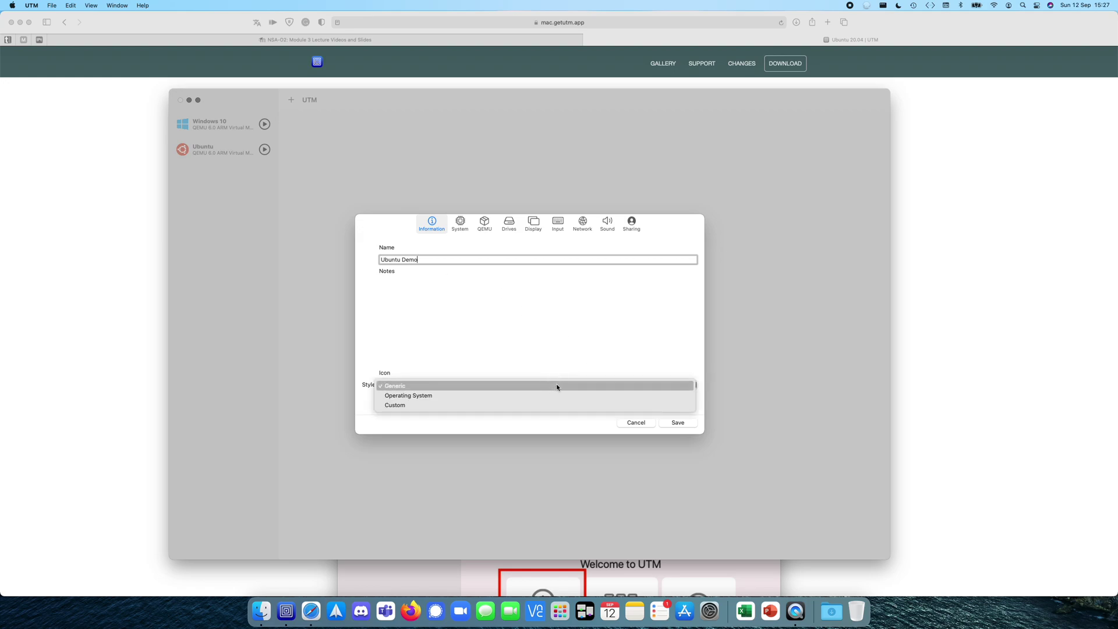
left_click(556, 395)
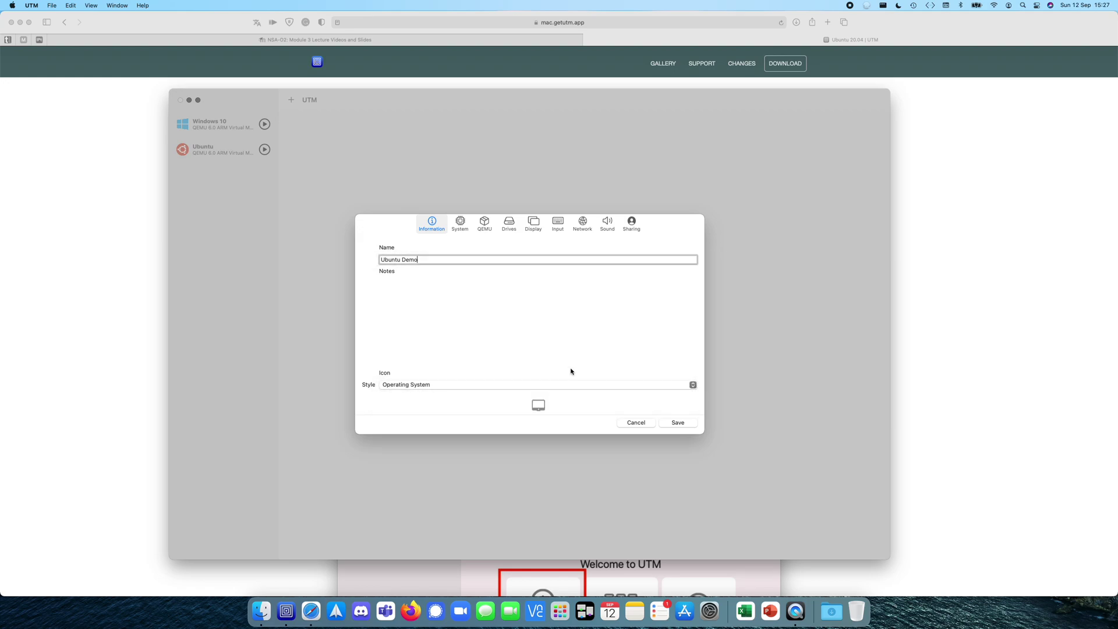
left_click(538, 405)
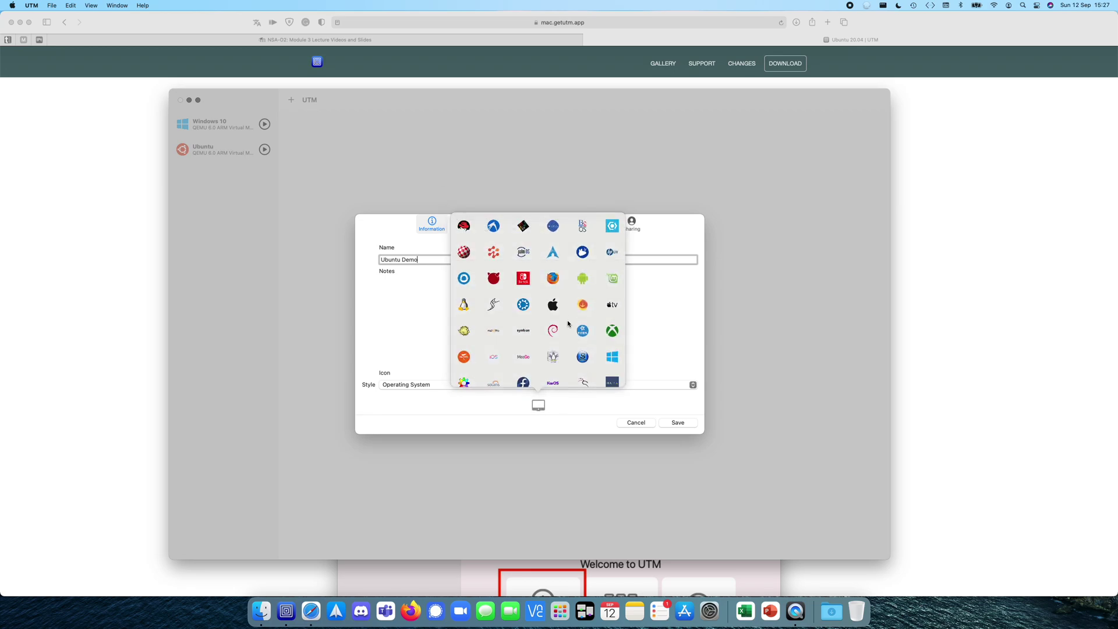
scroll(572, 343, "down", 5)
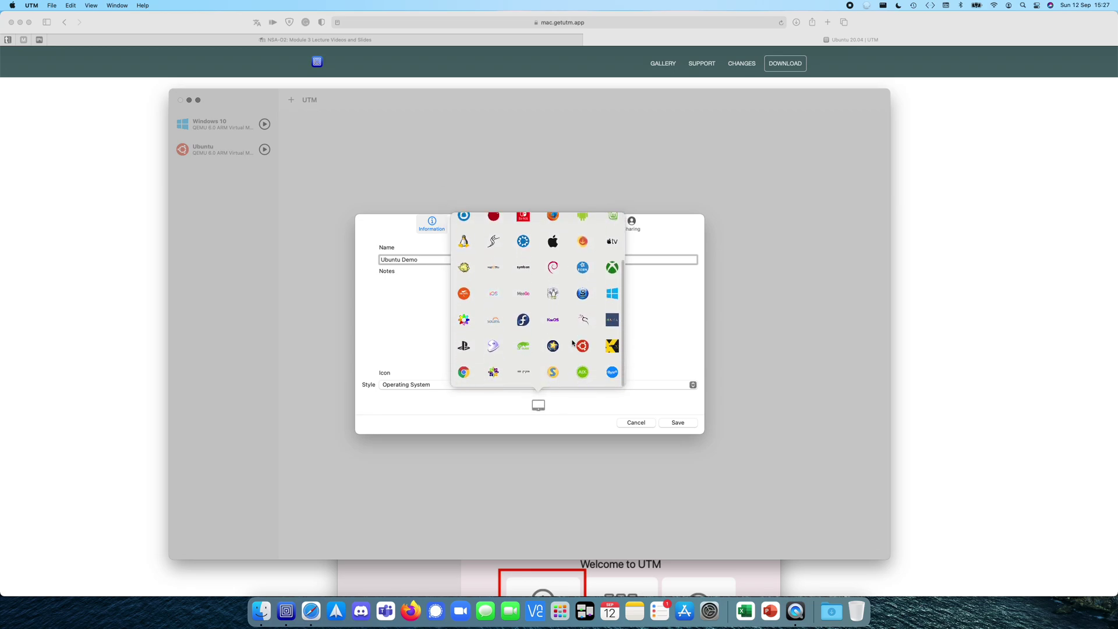
left_click(583, 348)
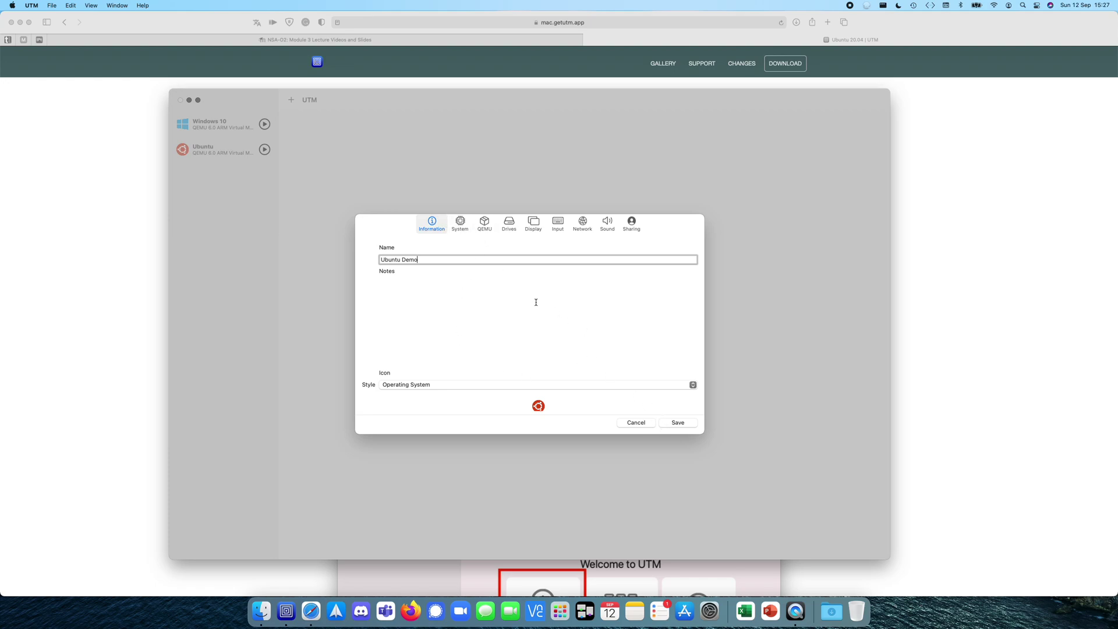
- Set the virtual machine's architecture to ARM64 (aarch64) and increase its memory allocation
left_click(459, 225)
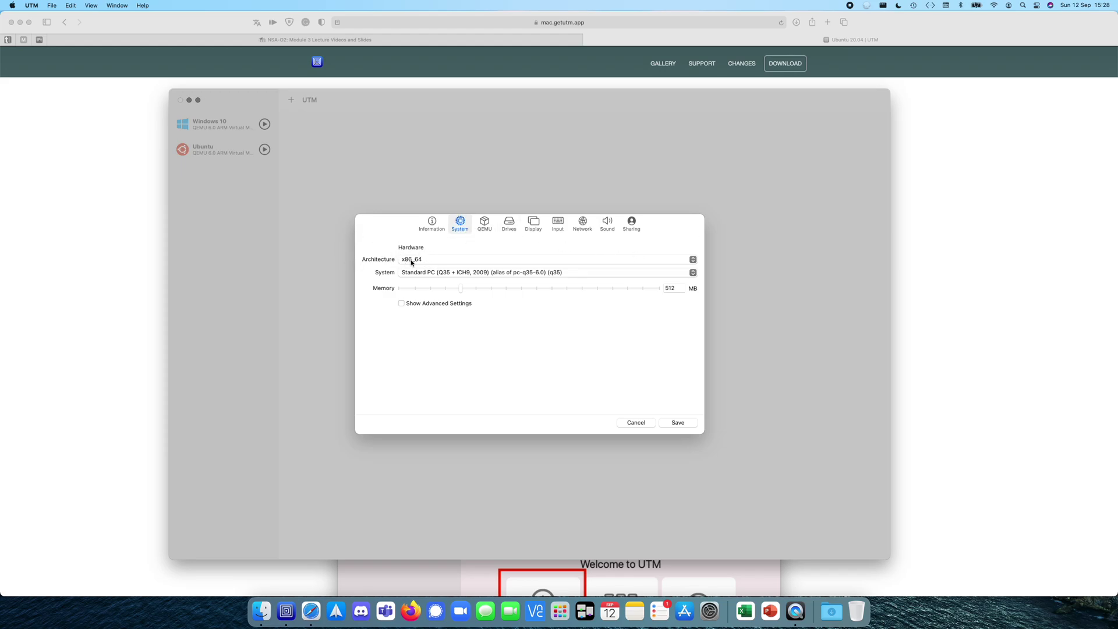
left_click(449, 260)
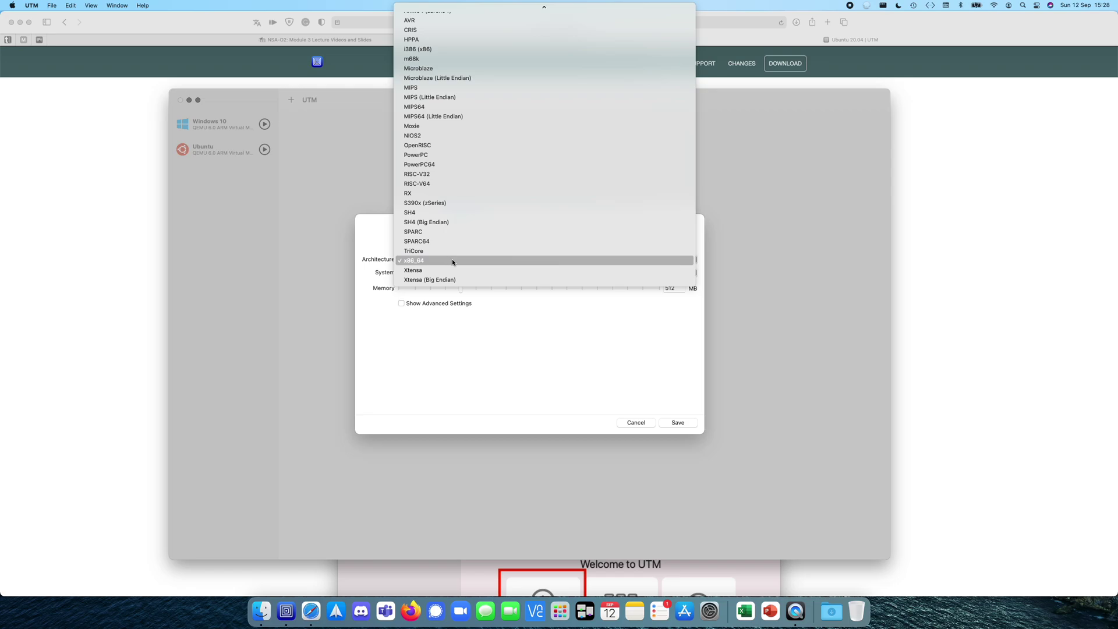
scroll(476, 255, "up", 2)
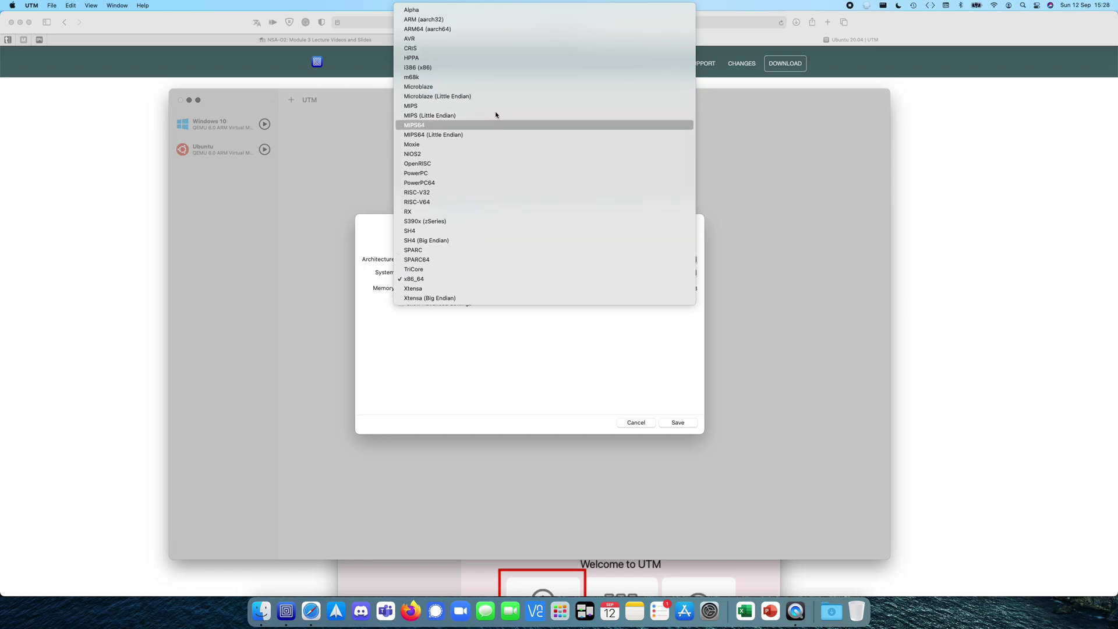
left_click(463, 29)
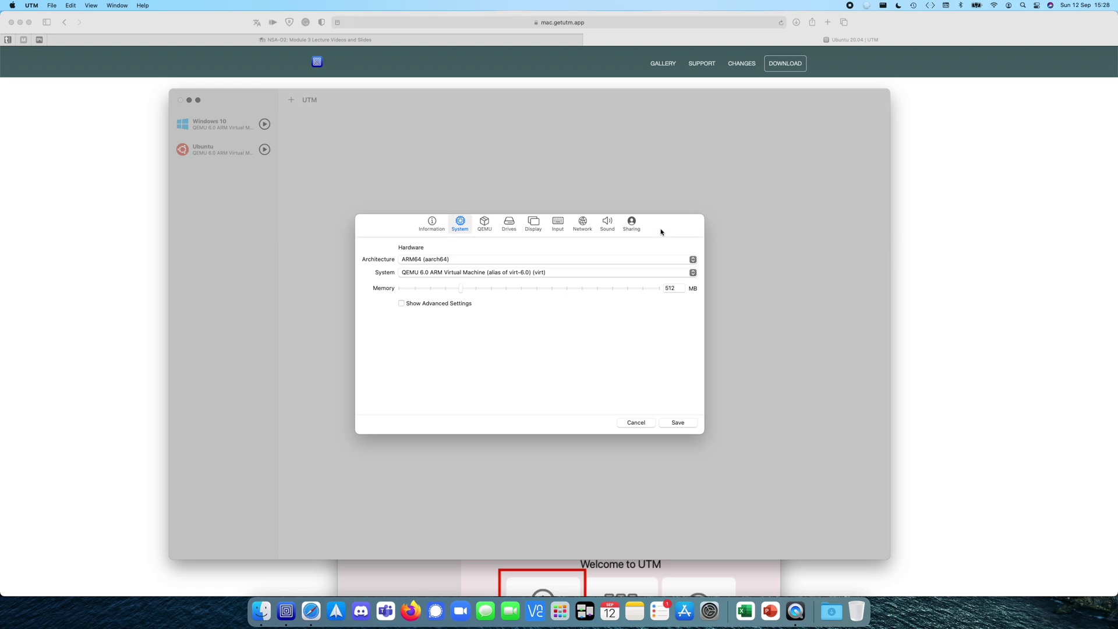
left_click_drag(460, 287, 542, 288)
left_click(485, 223)
- Look up the instructions for creating the install drive in the Ubuntu guide in Safari
left_click(509, 224)
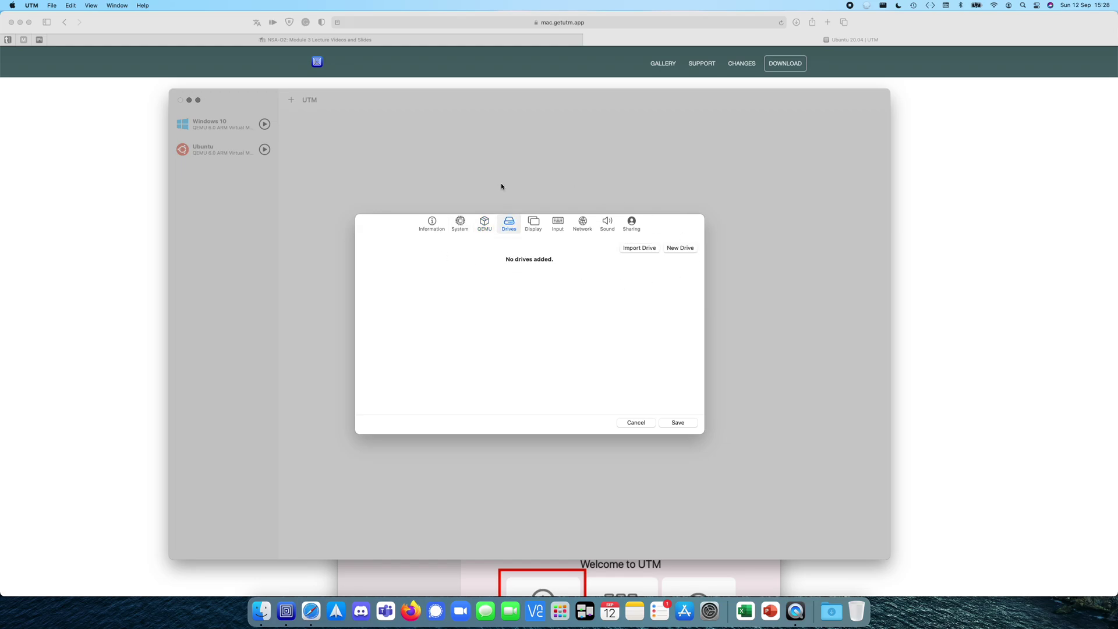
left_click(404, 578)
scroll(633, 401, "down", 10)
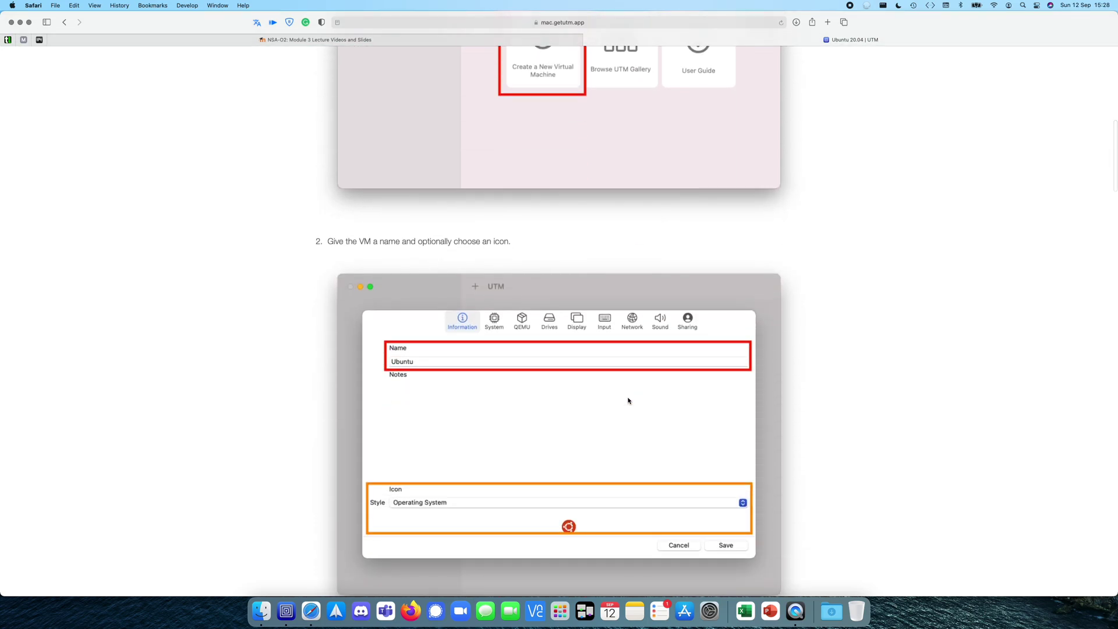
scroll(634, 400, "down", 10)
scroll(630, 400, "down", 10)
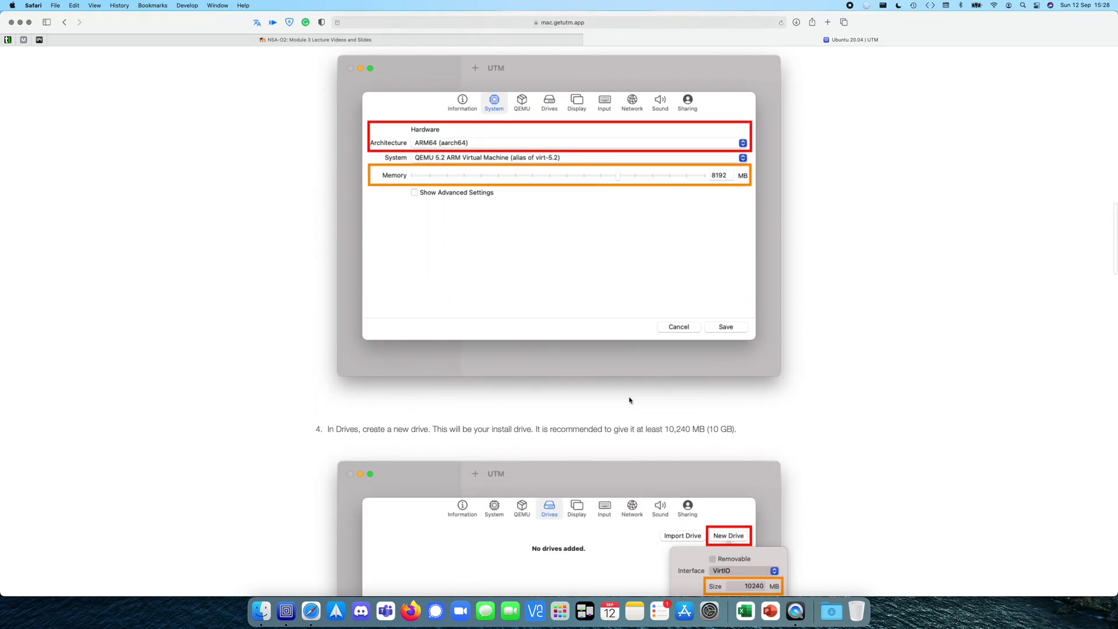
scroll(600, 338, "down", 2)
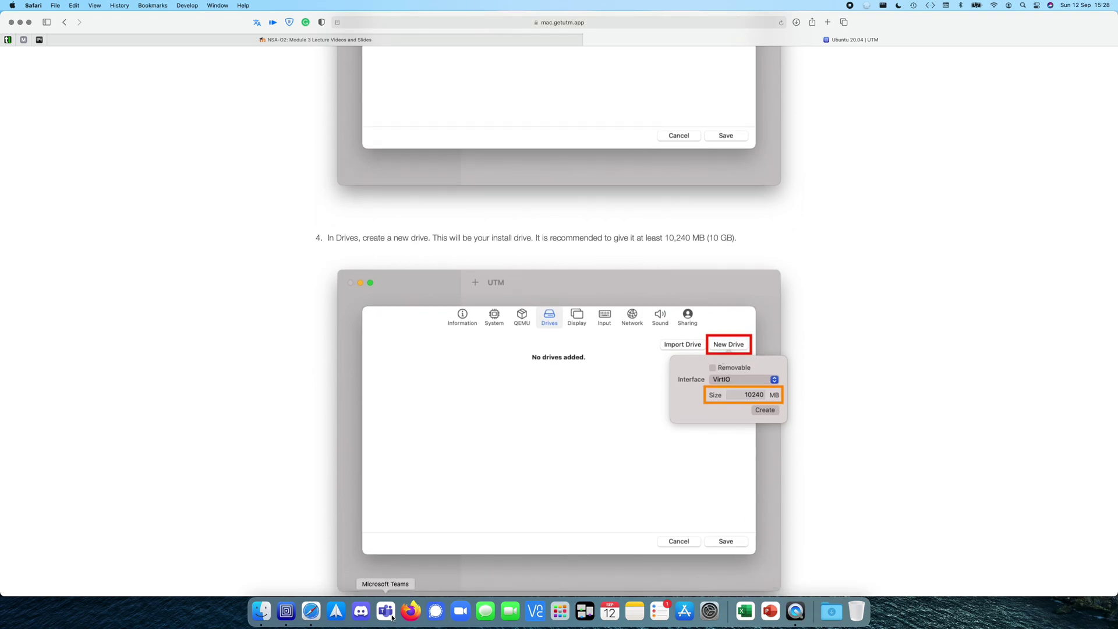
- Return to UTM and create a new 10 GB drive with the NVMe interface
left_click(286, 611)
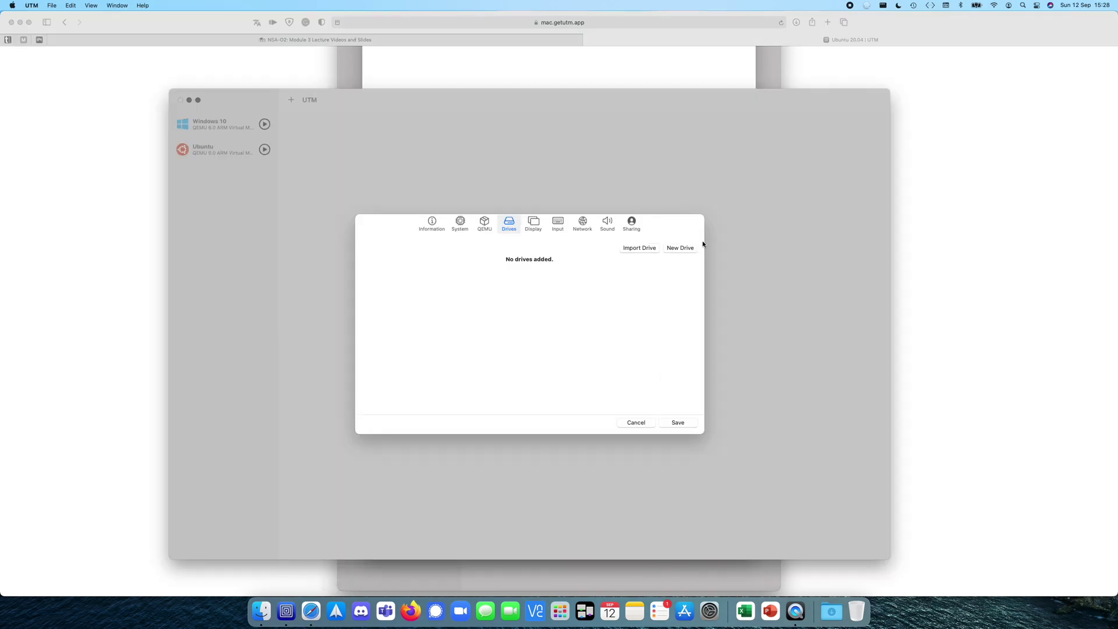
left_click(684, 248)
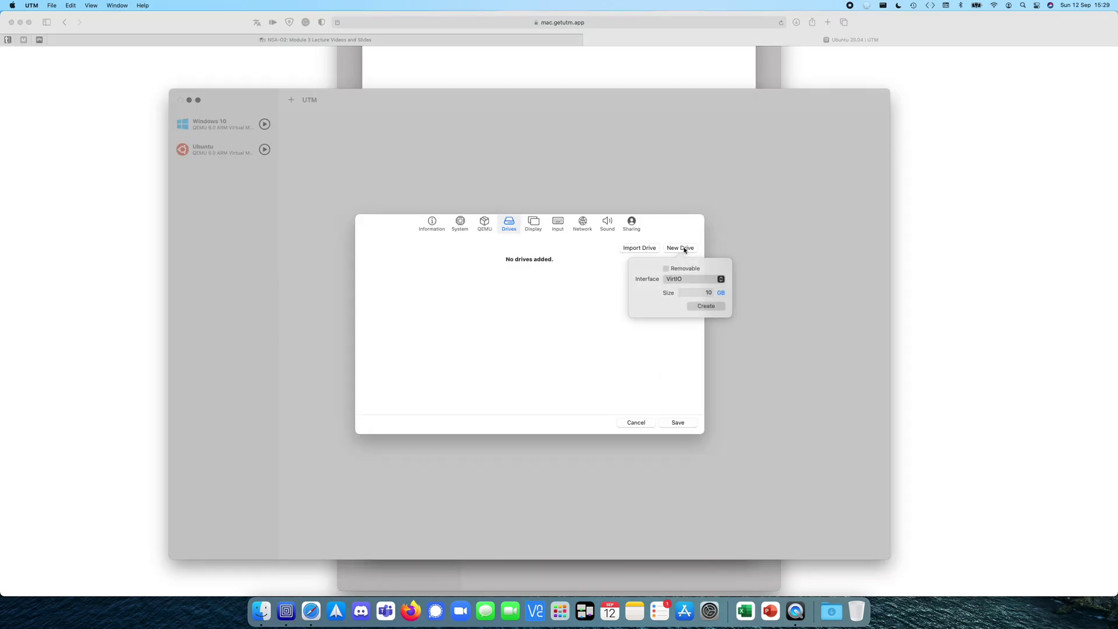
left_click(721, 279)
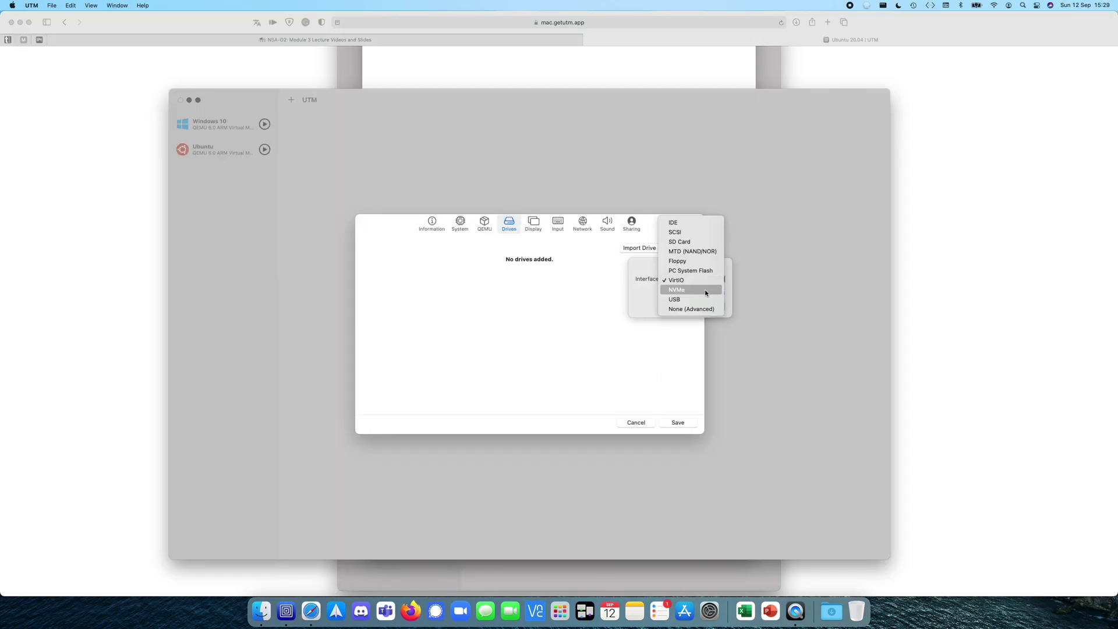
left_click(707, 292)
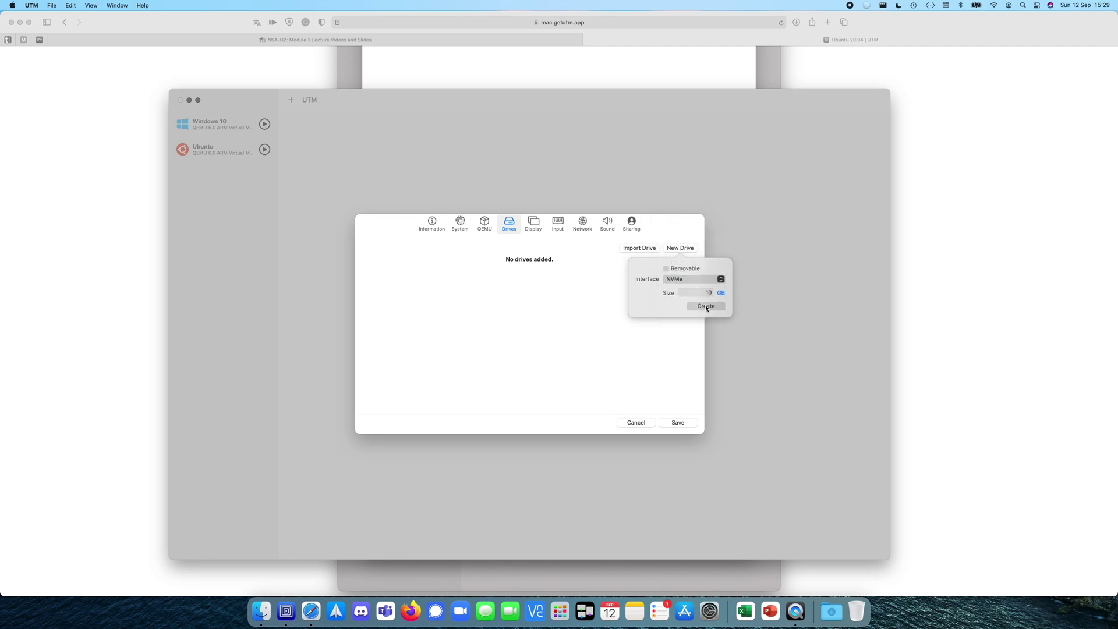
left_click(707, 306)
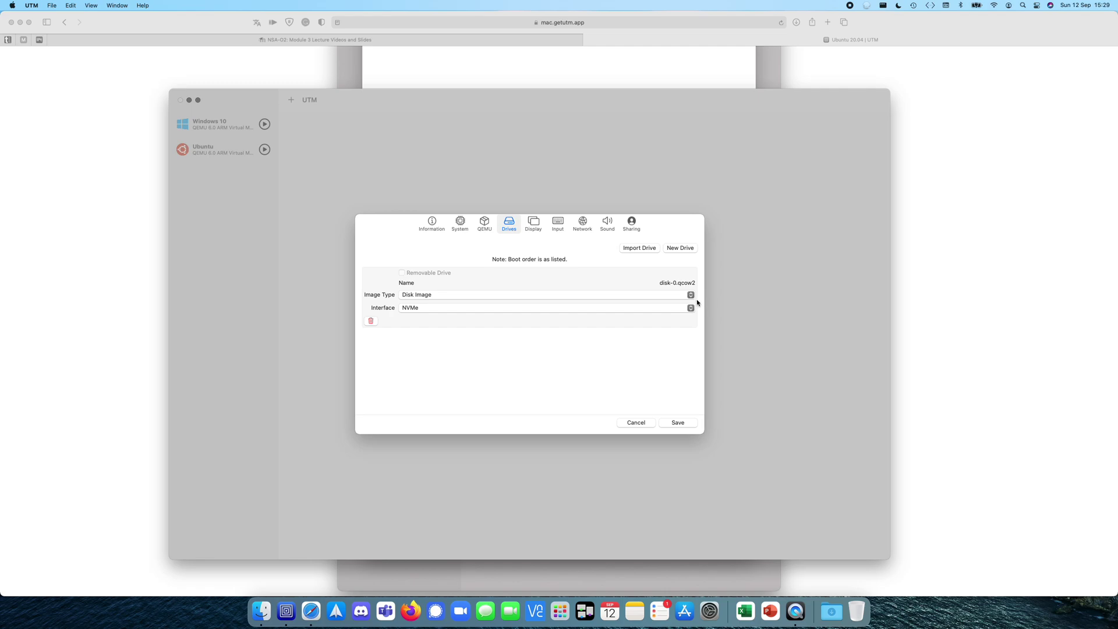
- Add a second drive to the virtual machine as a removable drive with the USB interface
left_click(680, 248)
left_click(721, 280)
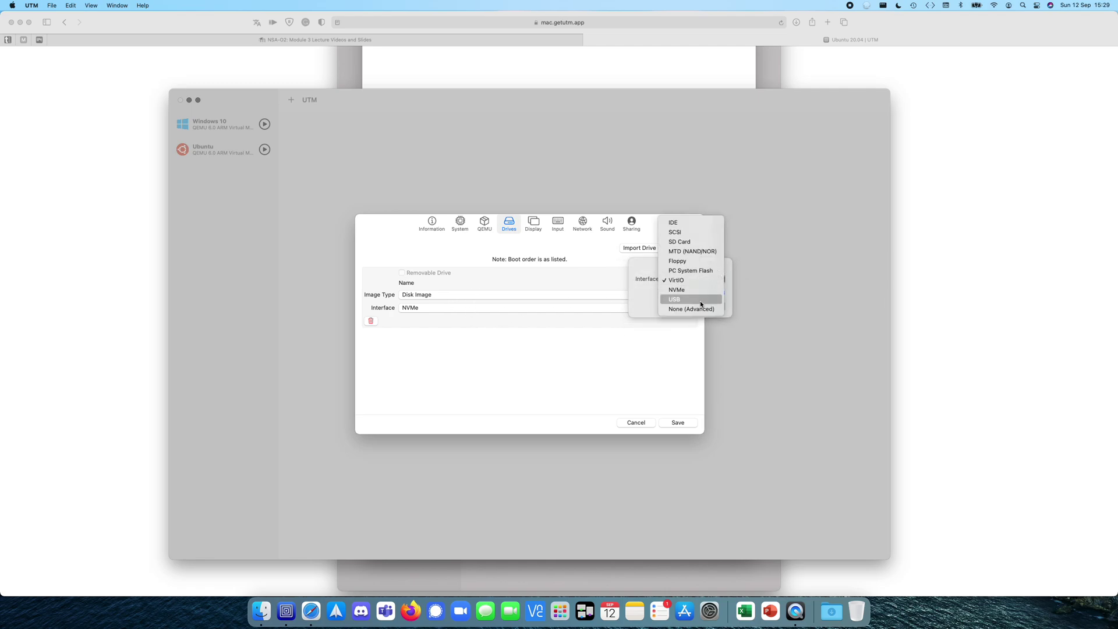
left_click(699, 300)
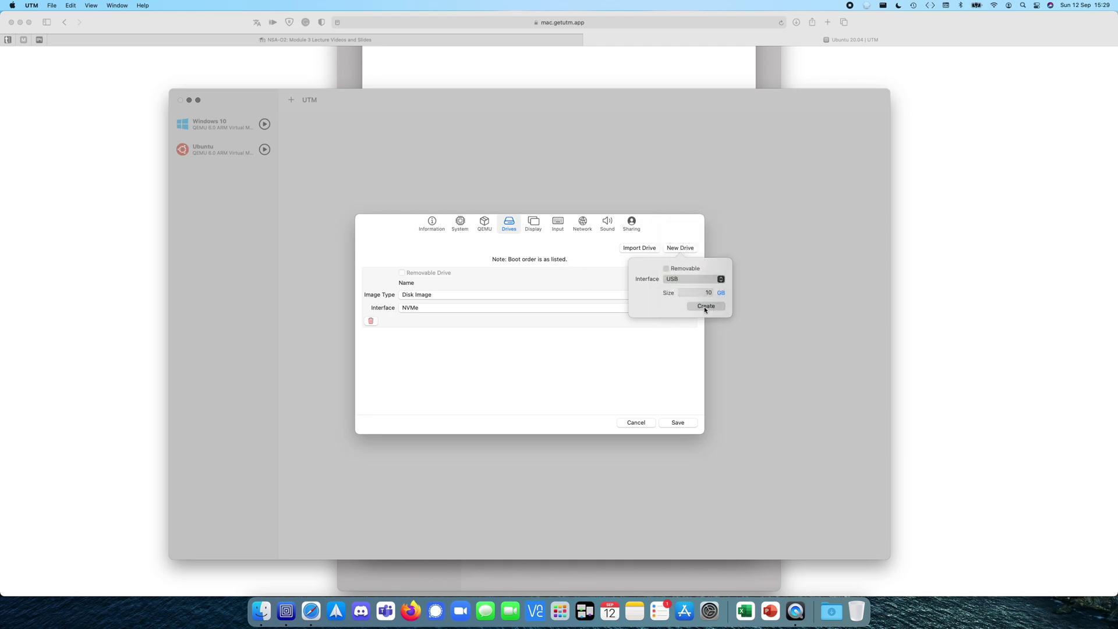
left_click(666, 269)
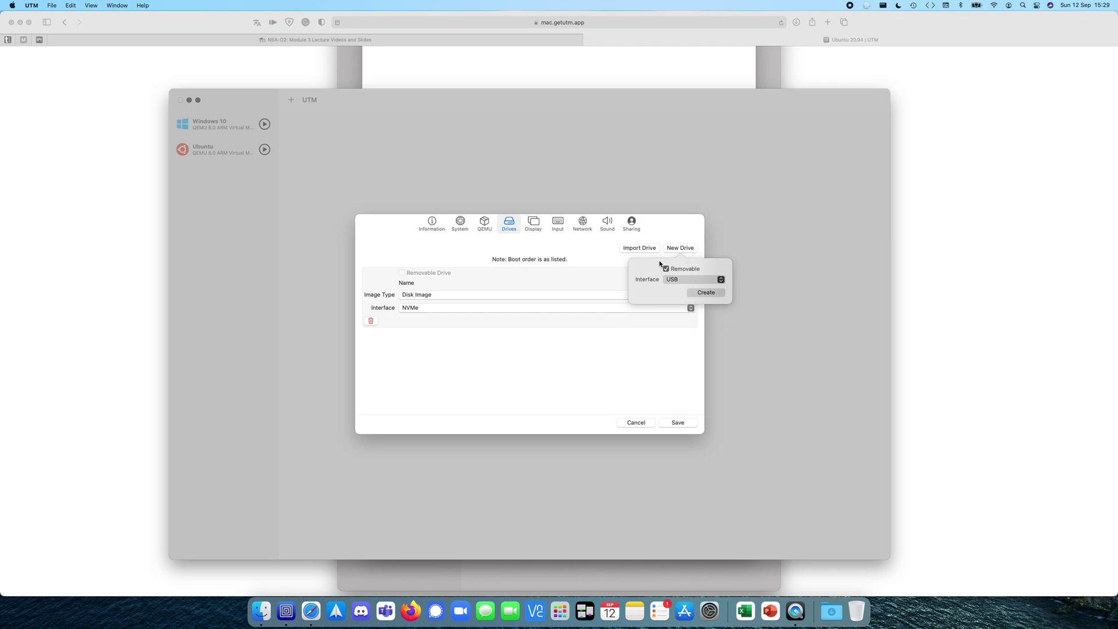
left_click(707, 292)
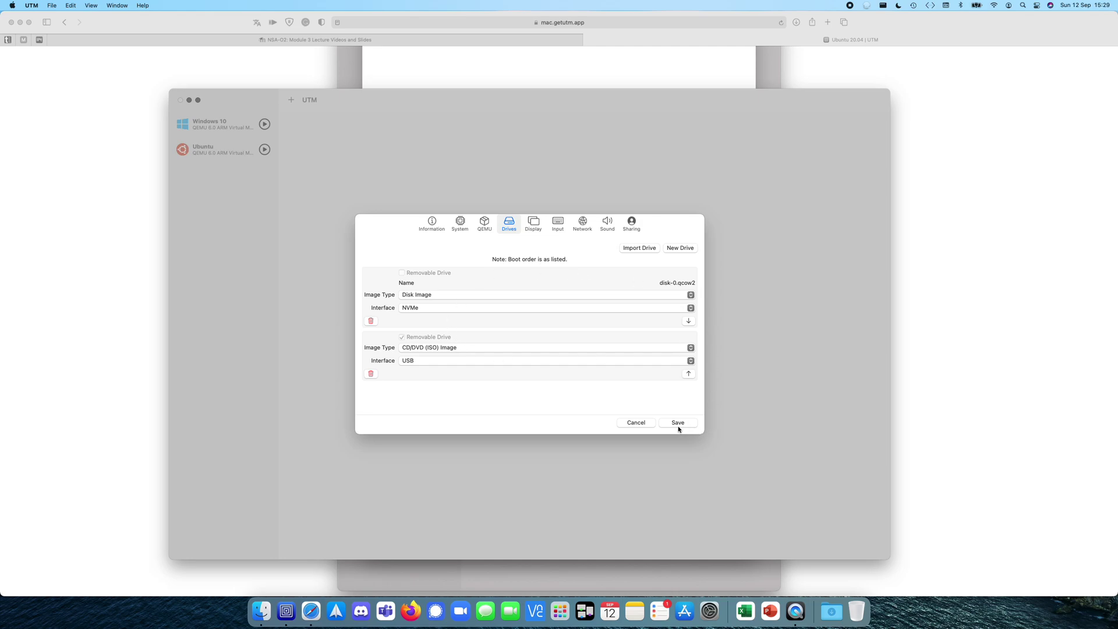
- Check the guide's save and ISO instructions in Safari, and save the new virtual machine in UTM
left_click(105, 464)
scroll(606, 432, "down", 10)
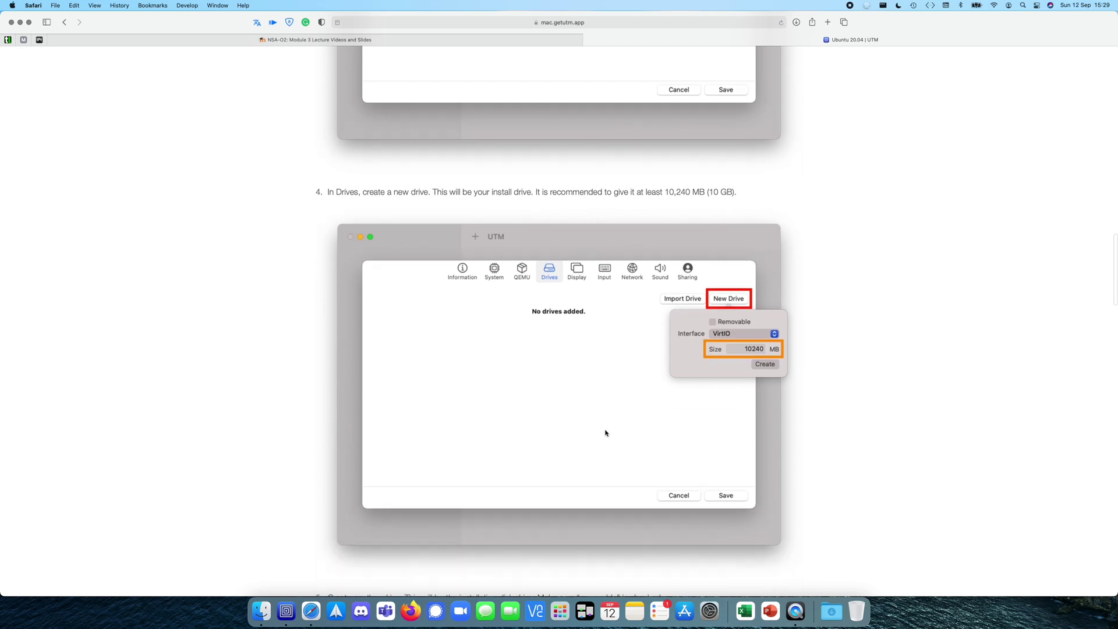
scroll(601, 434, "down", 10)
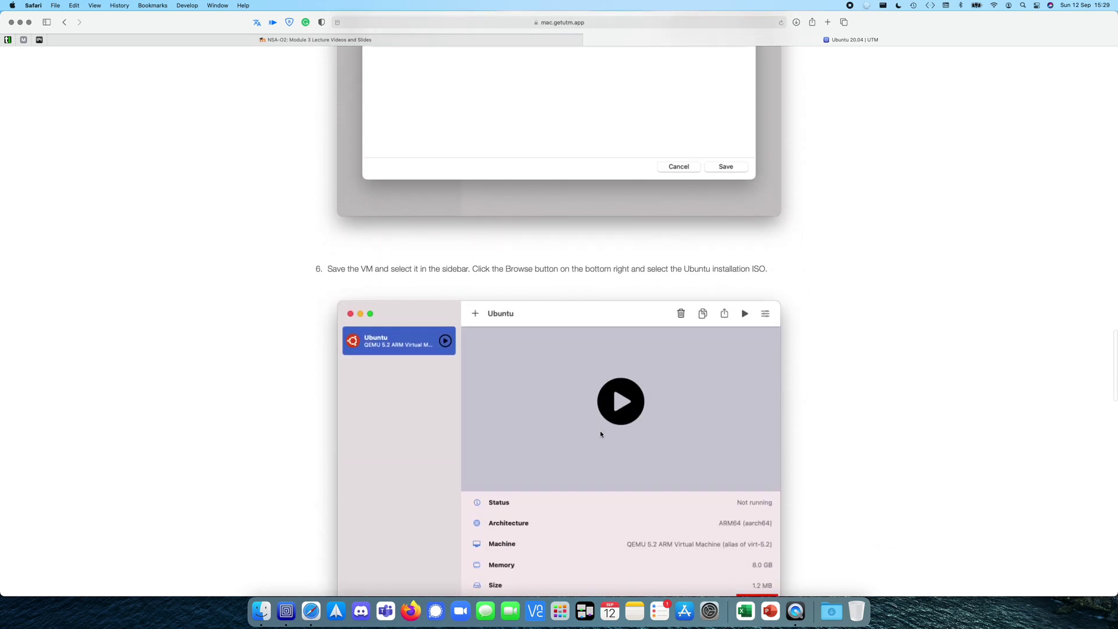
scroll(600, 434, "down", 1)
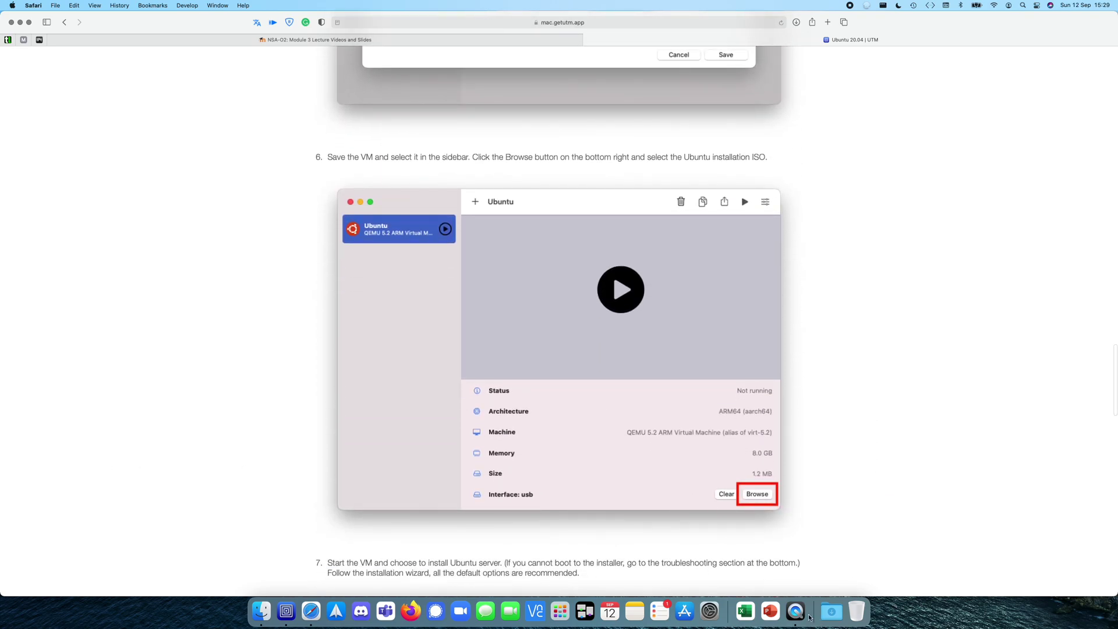
left_click(286, 611)
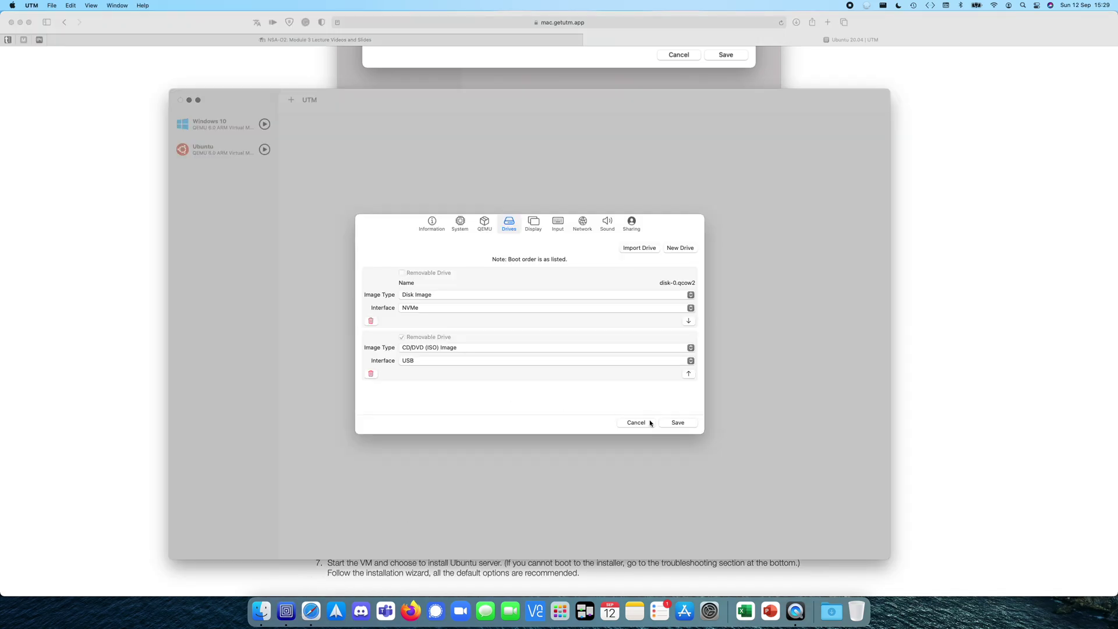
left_click(687, 426)
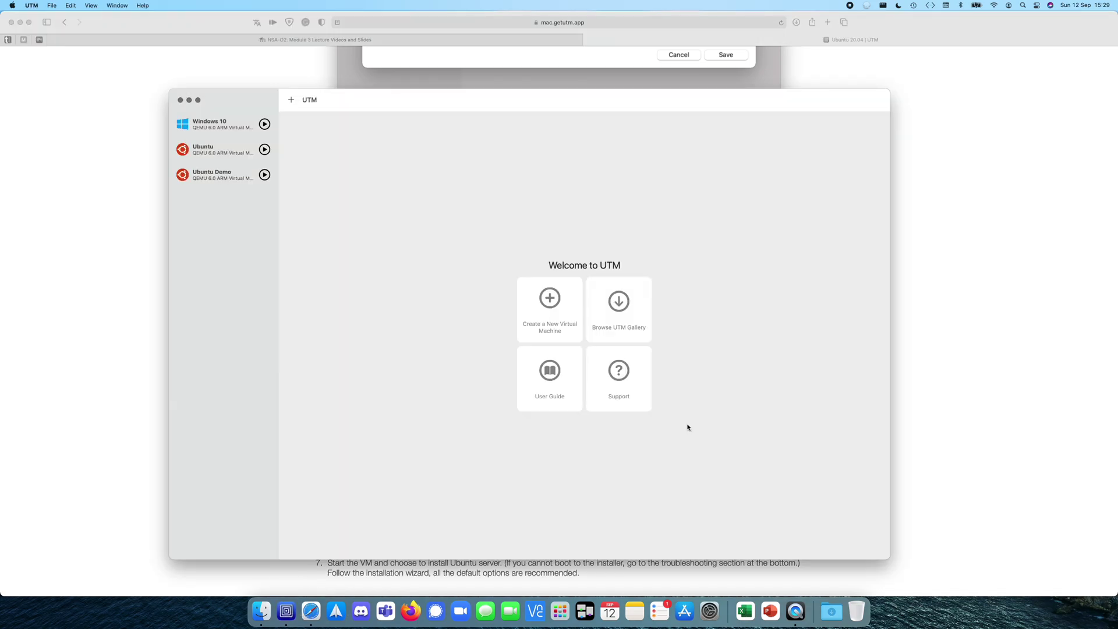
- Load ubuntu-21.04-live-server-arm64.iso from the ARM folder on My Passport Pro into the Ubuntu Demo machine's CD/DVD drive
left_click(212, 176)
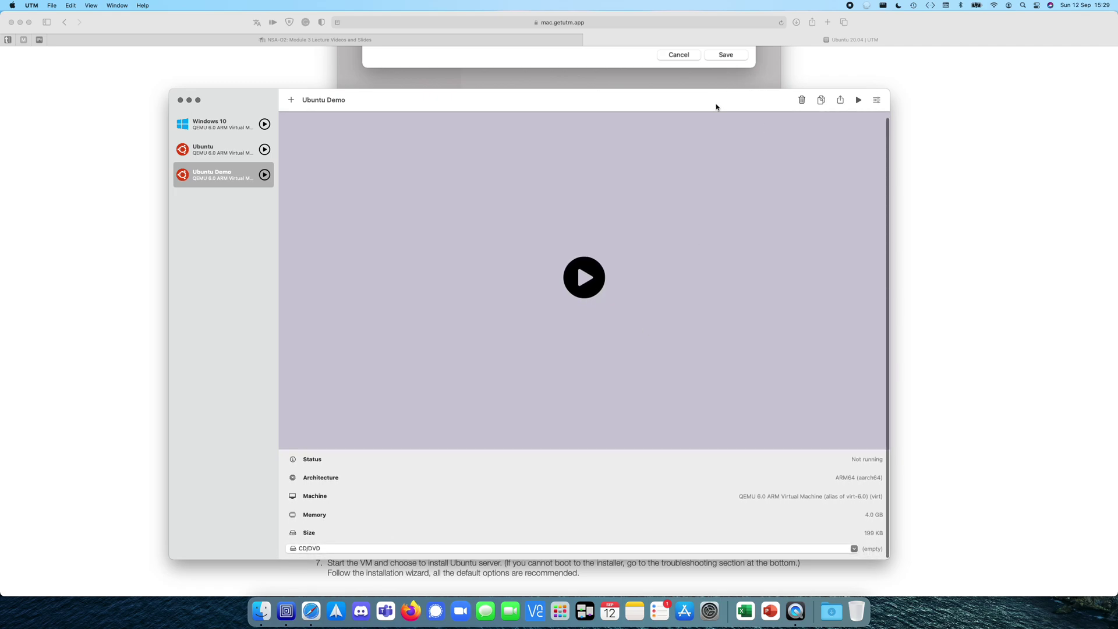
left_click_drag(718, 104, 717, 37)
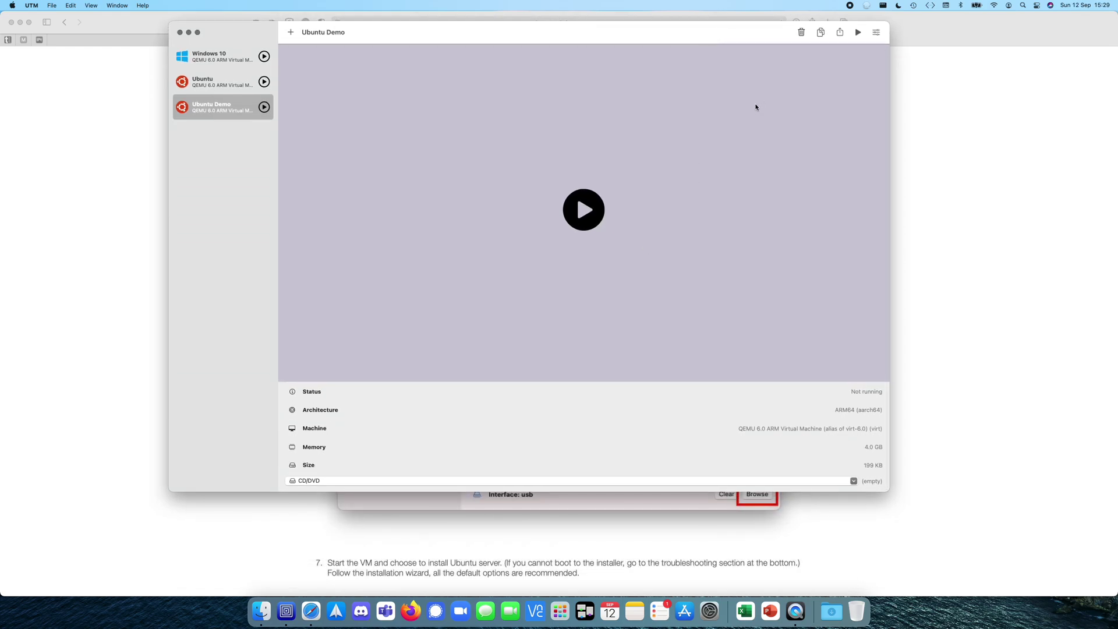
left_click(853, 481)
left_click(837, 490)
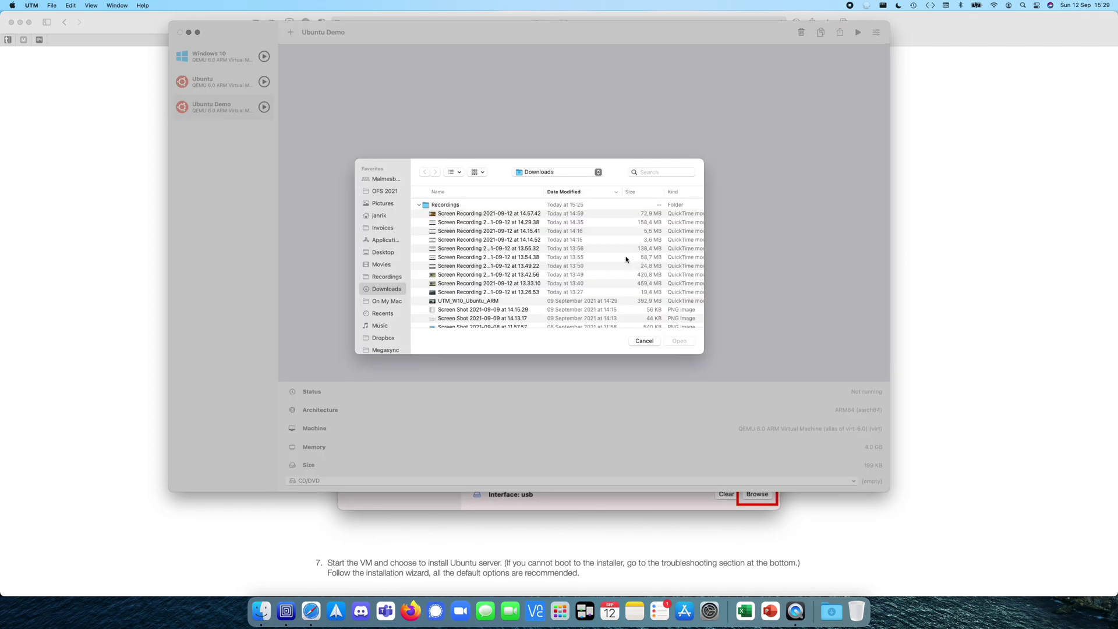
scroll(378, 305, "down", 5)
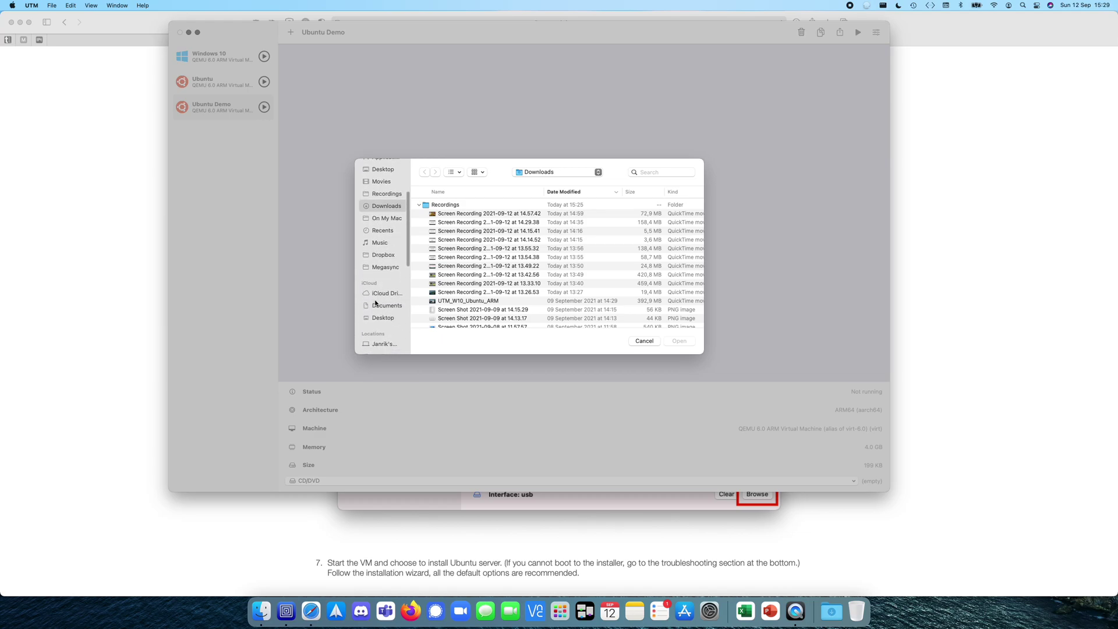
scroll(380, 307, "down", 2)
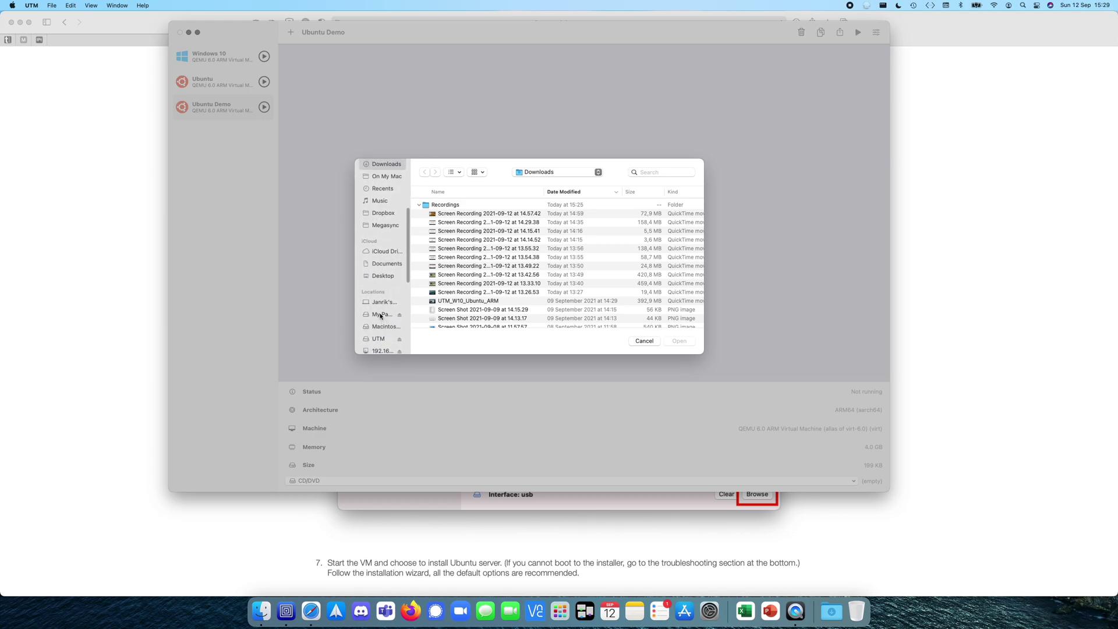
left_click(379, 314)
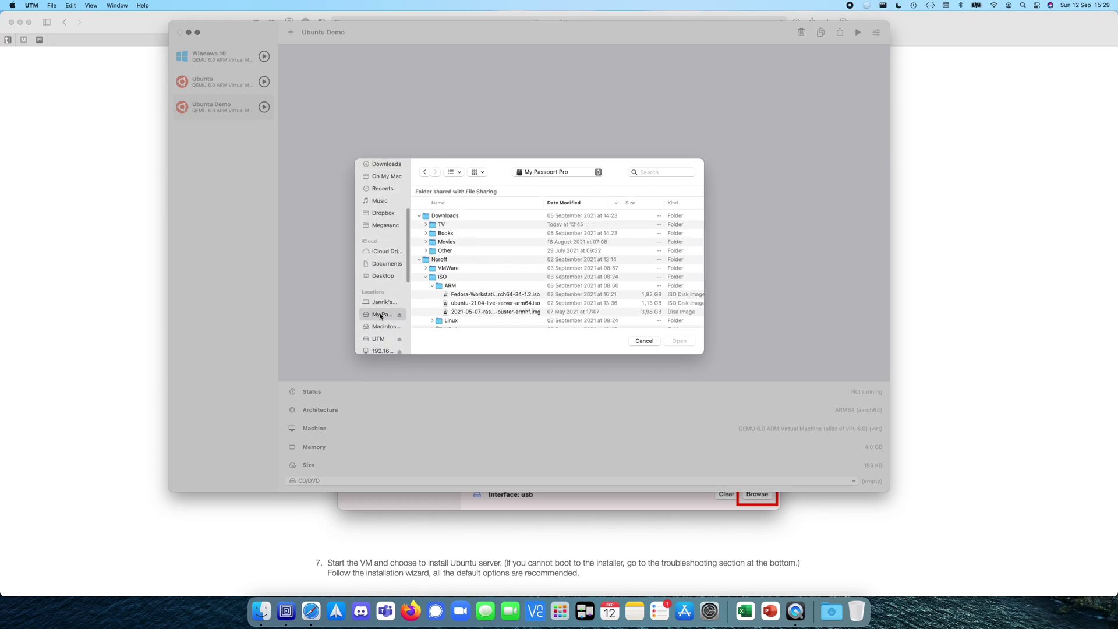
left_click(419, 216)
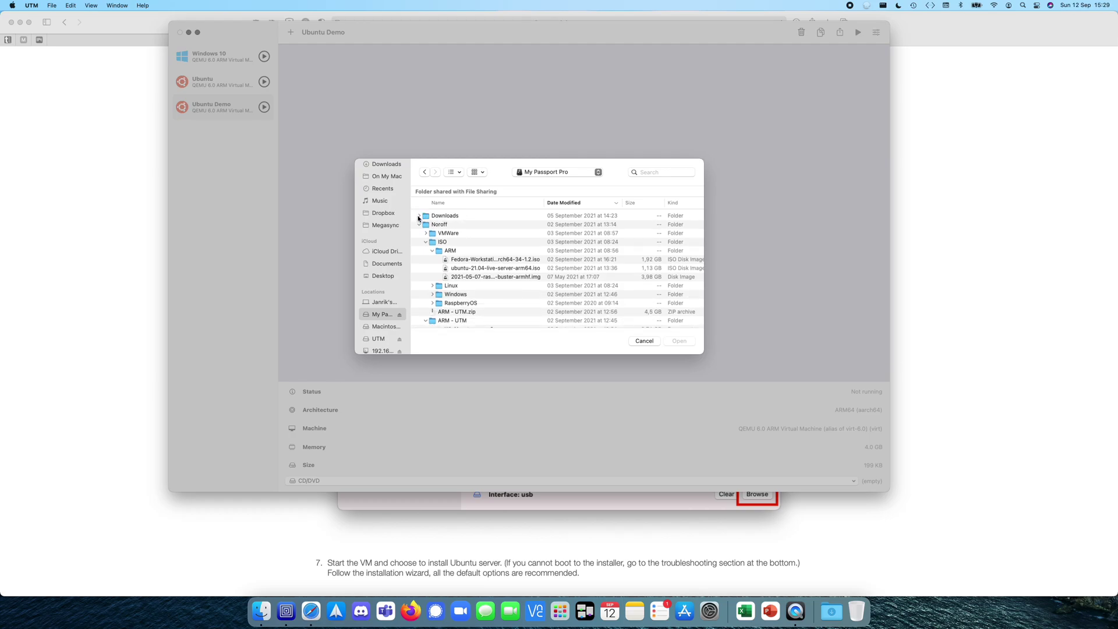
left_click(471, 271)
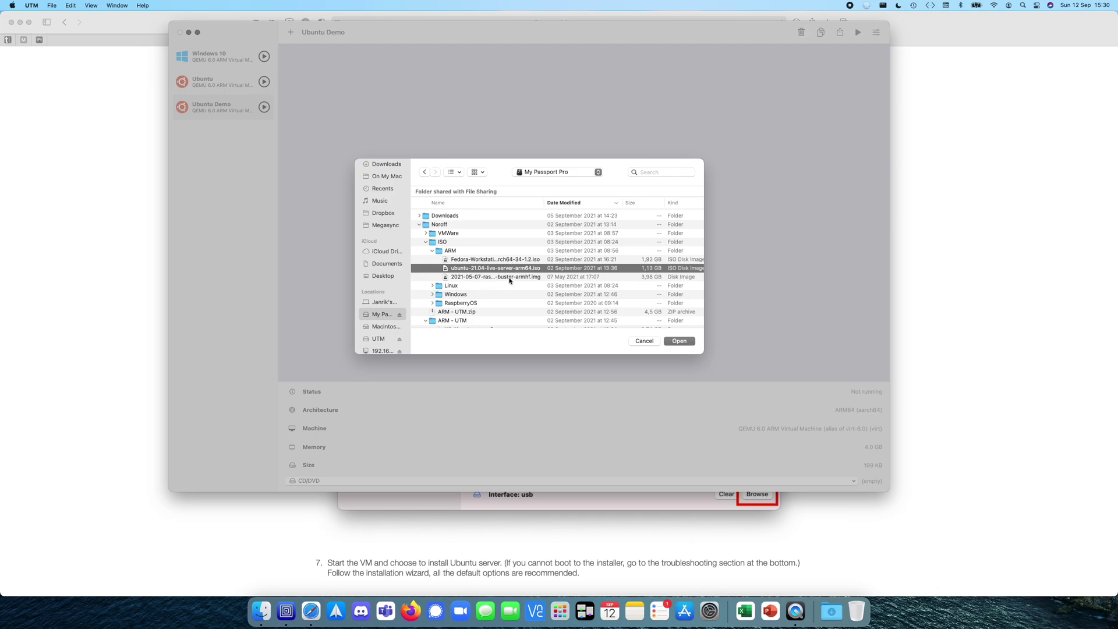
left_click(678, 342)
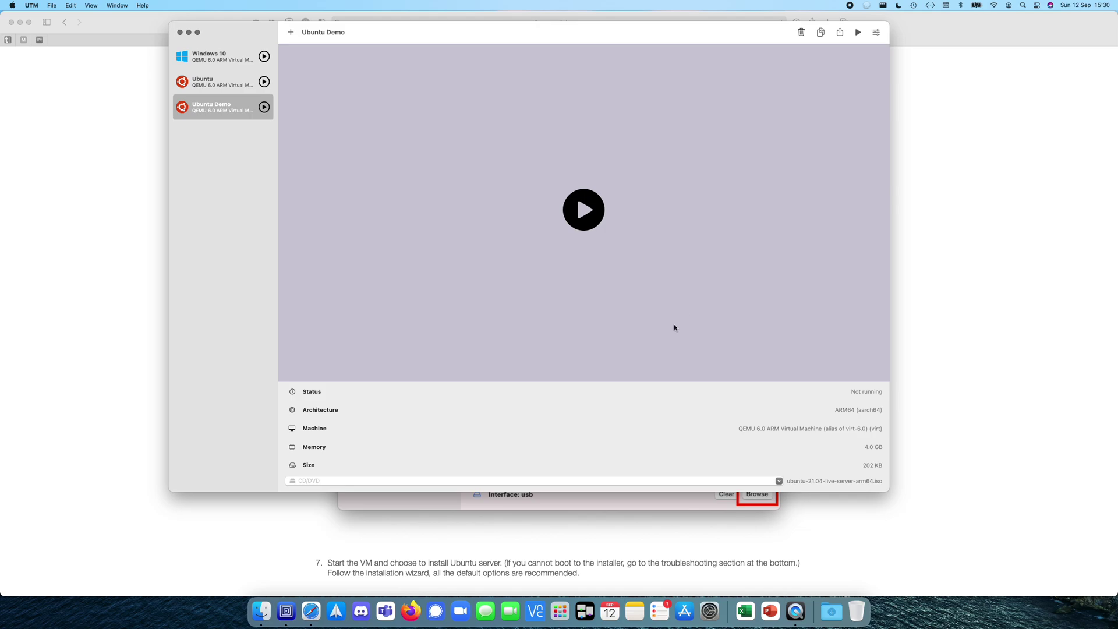
- Check the guide's instructions in Safari for starting the virtual machine and installing Ubuntu Server
left_click(142, 188)
scroll(750, 311, "down", 5)
scroll(750, 311, "down", 1)
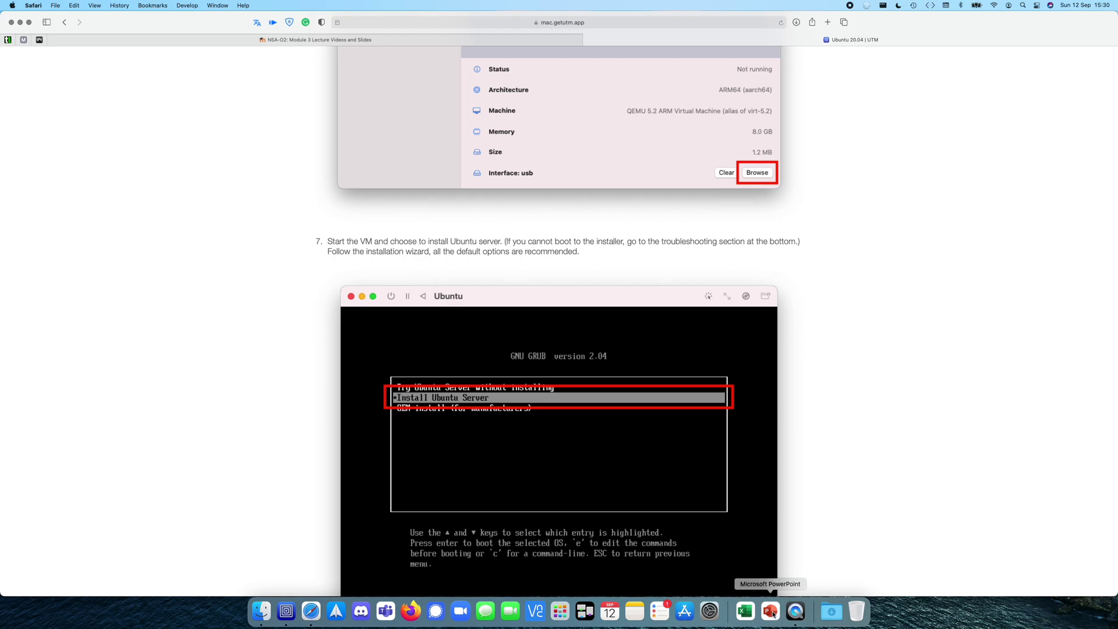
- Return to UTM, start the Ubuntu Demo virtual machine and boot the Ubuntu Server entry in a repositioned, enlarged console window
left_click(286, 611)
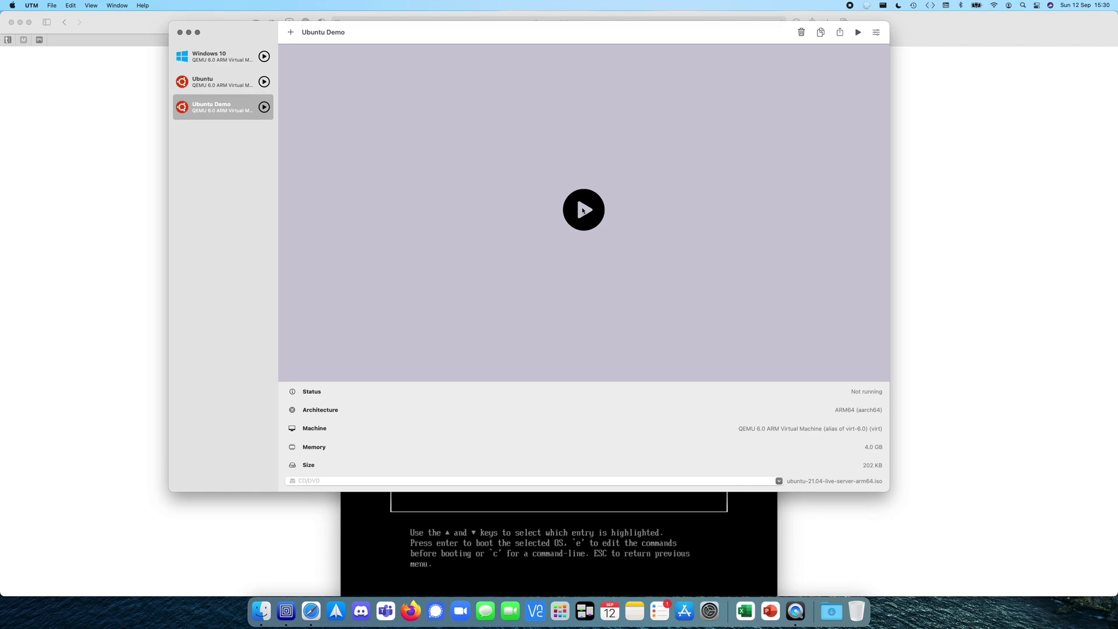
left_click(582, 210)
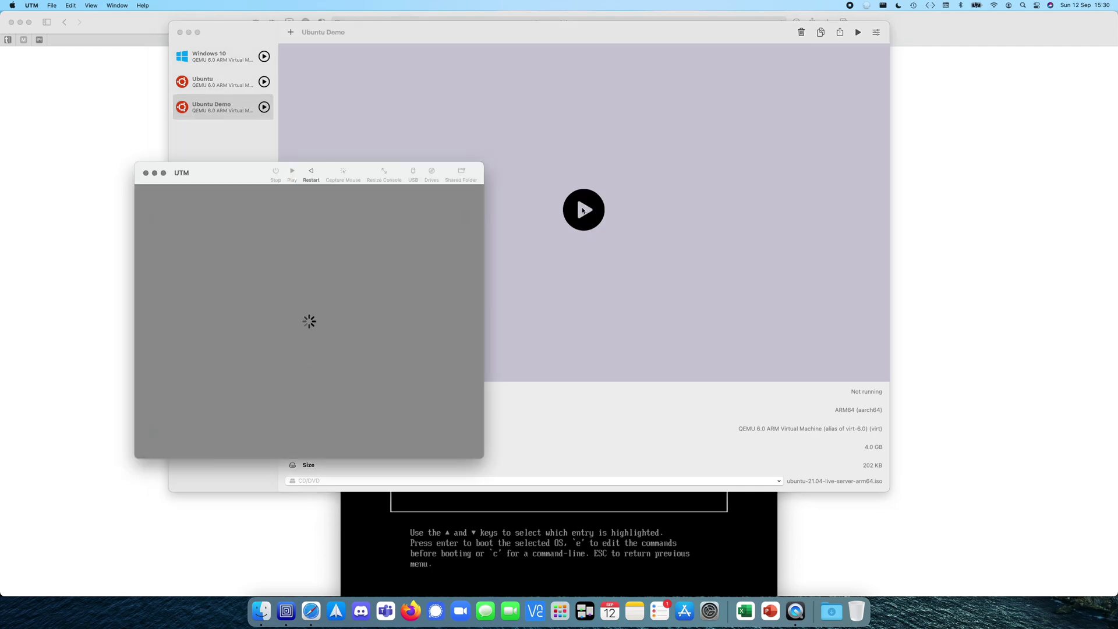
left_click_drag(243, 176, 502, 141)
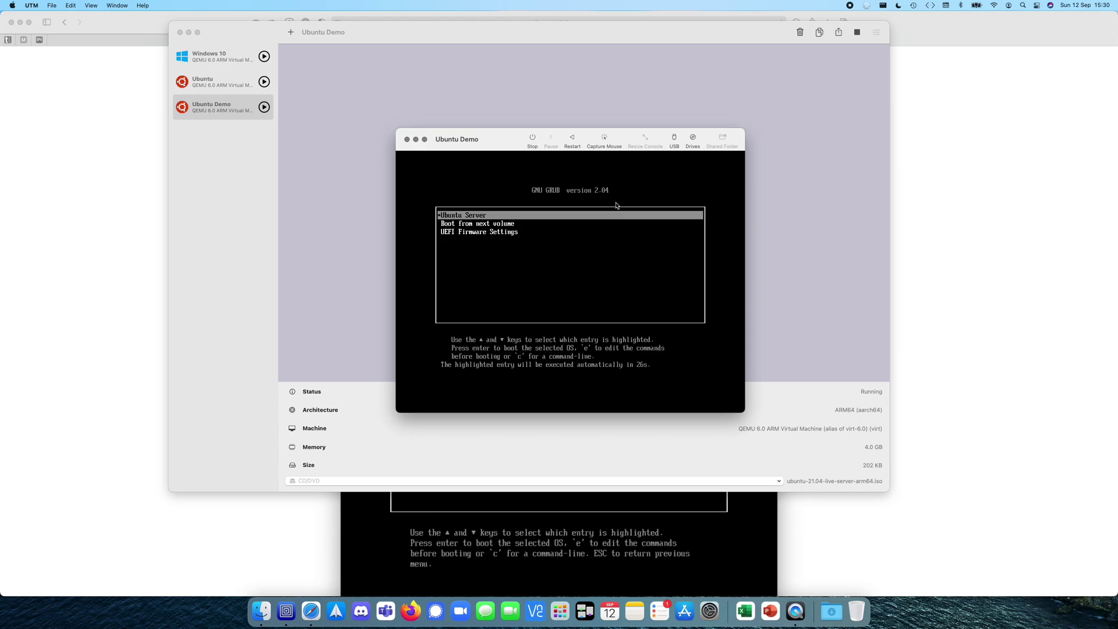
left_click(850, 6)
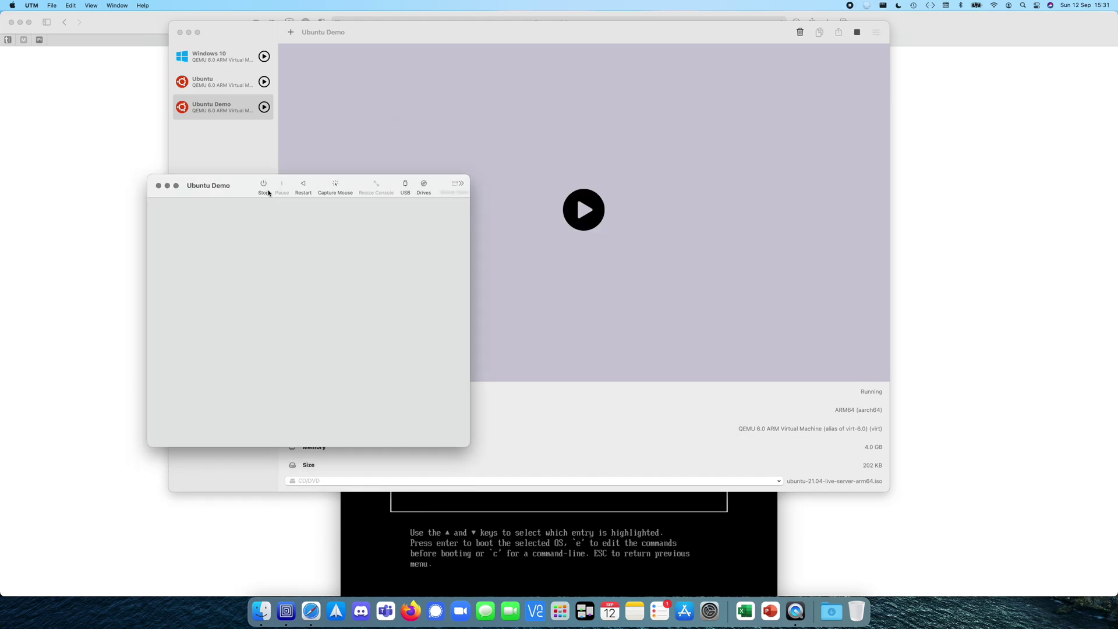
left_click_drag(241, 185, 387, 140)
left_click_drag(644, 411, 830, 466)
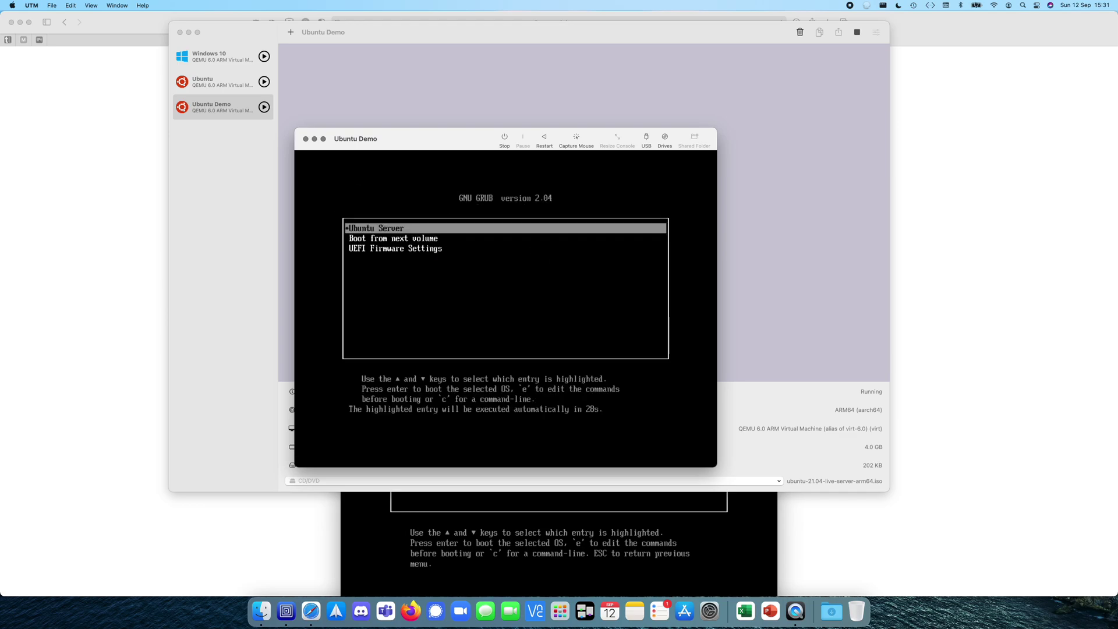
key("Return")
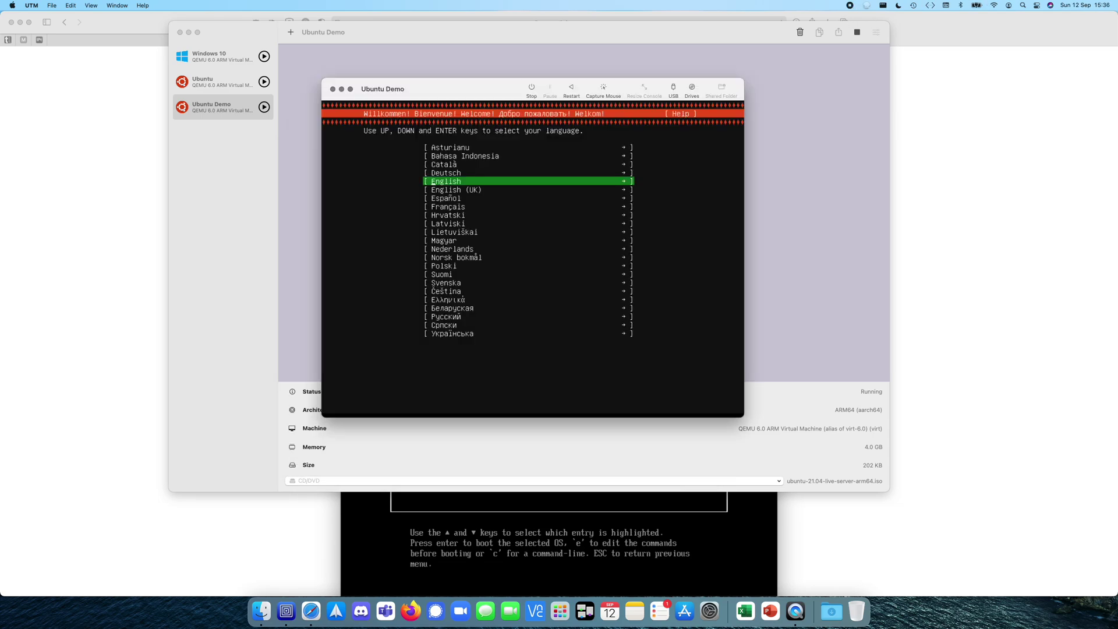
- Choose English as the installer language and continue without updating the installer
key("Down")
key("Up")
key("Return")
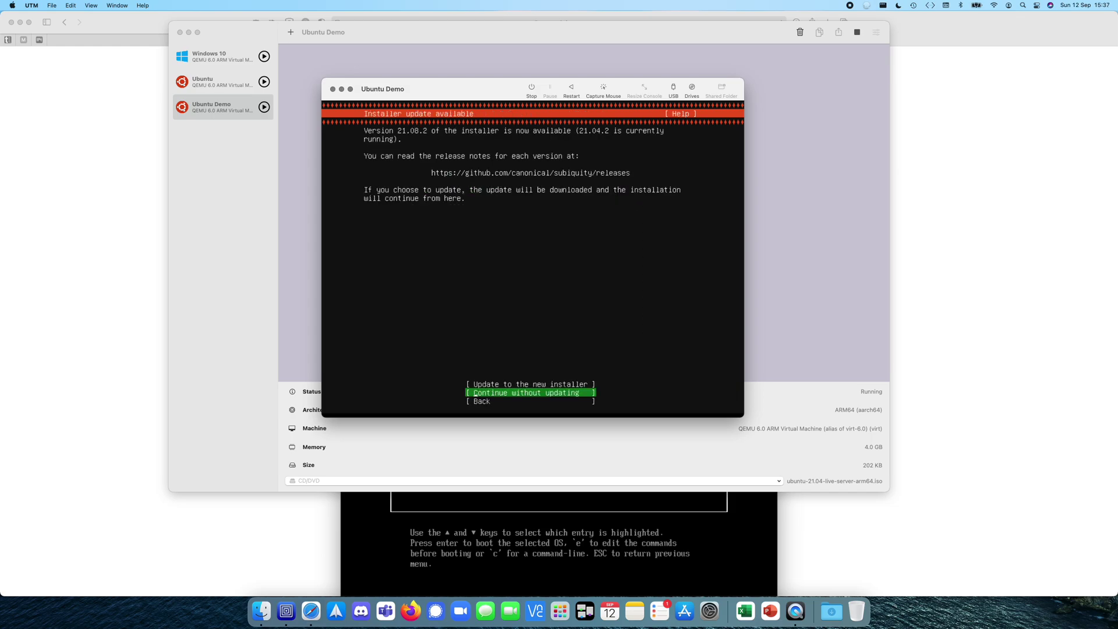
key("Return")
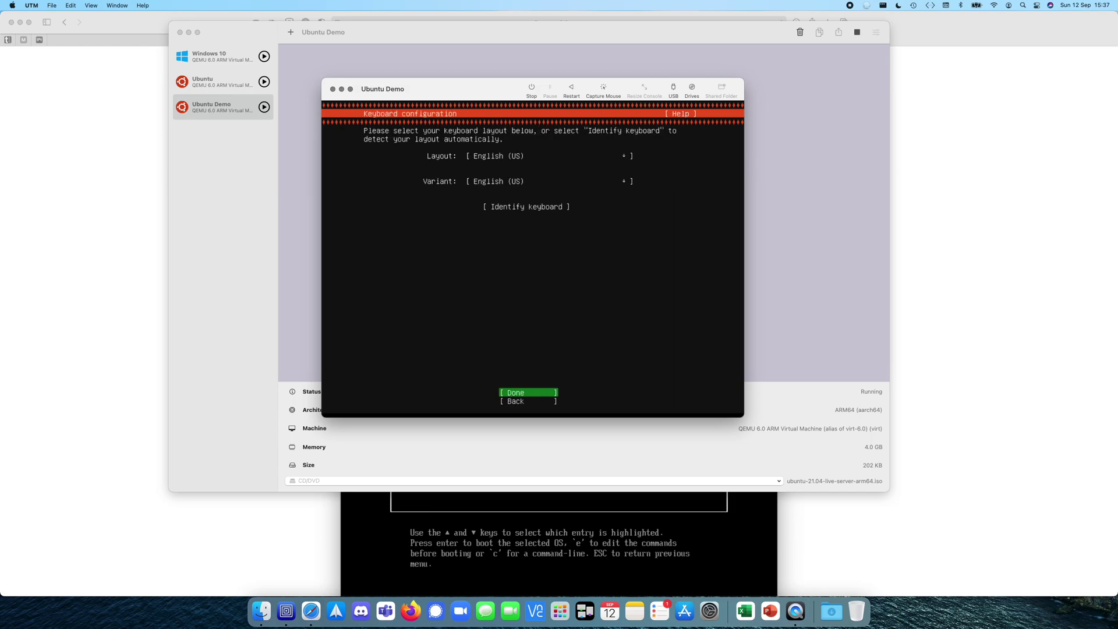
- Accept the English (US) keyboard layout and default network settings, and leave the proxy address blank to reach the storage configuration
key("Return")
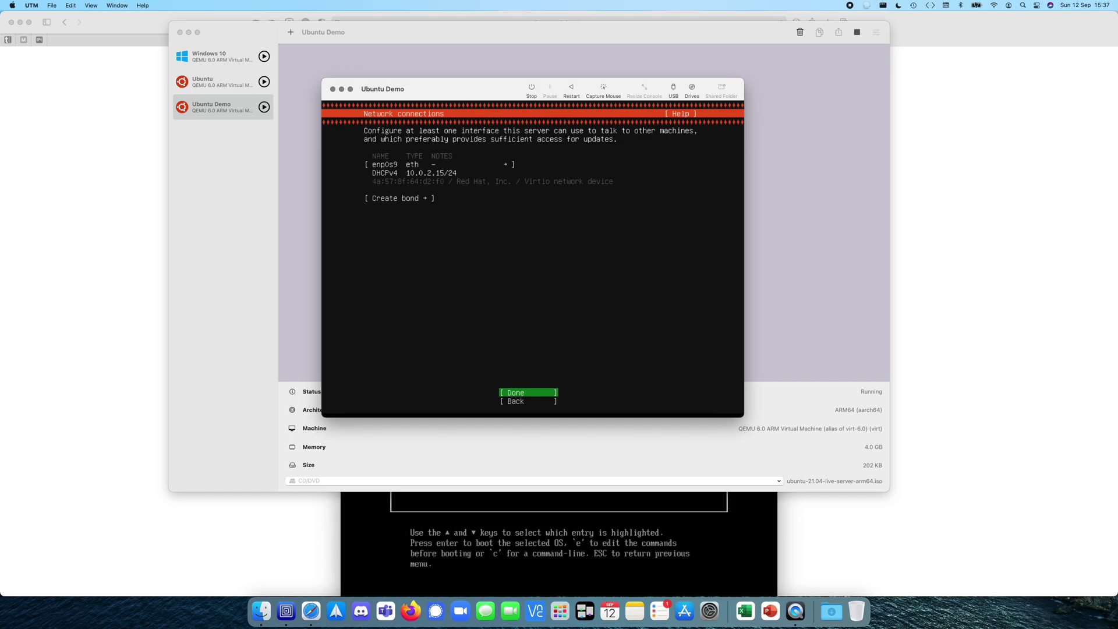
key("Return")
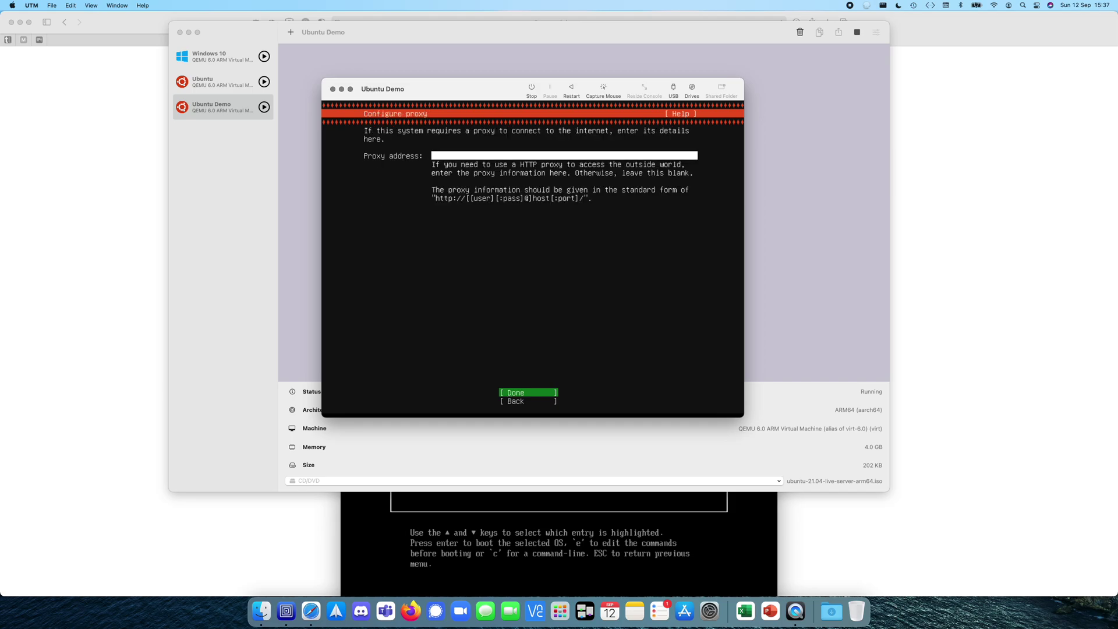
key("Return")
key("Return")
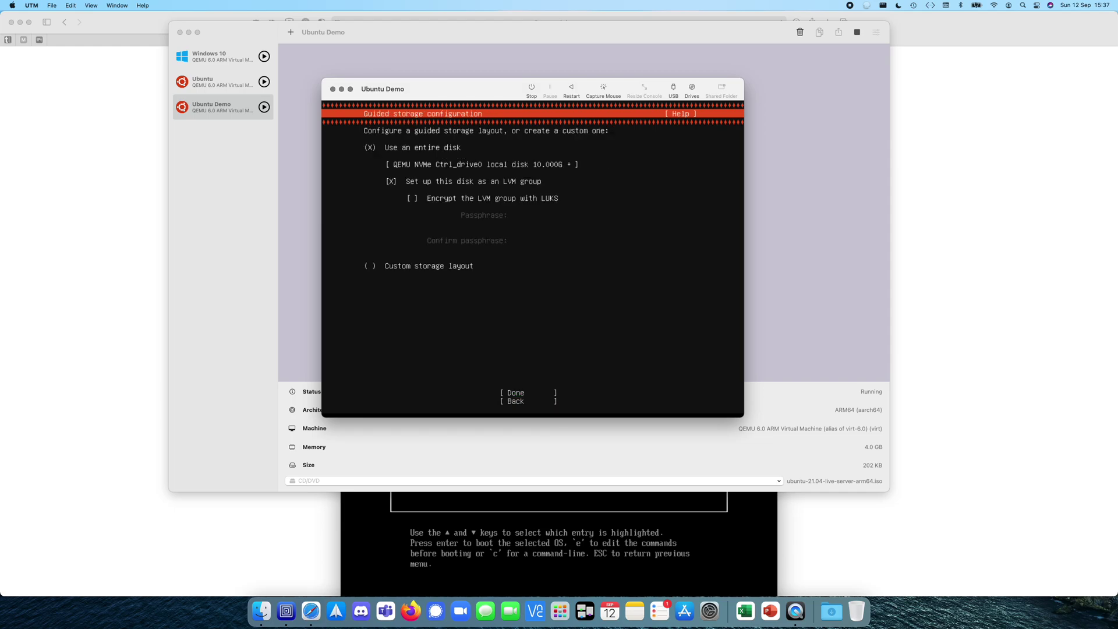
- Accept the guided layout using the entire 10 GB NVMe disk as an LVM group and confirm formatting the disk
key("Down")
key("Down")
key("Down")
key("Down")
key("Down")
key("Return")
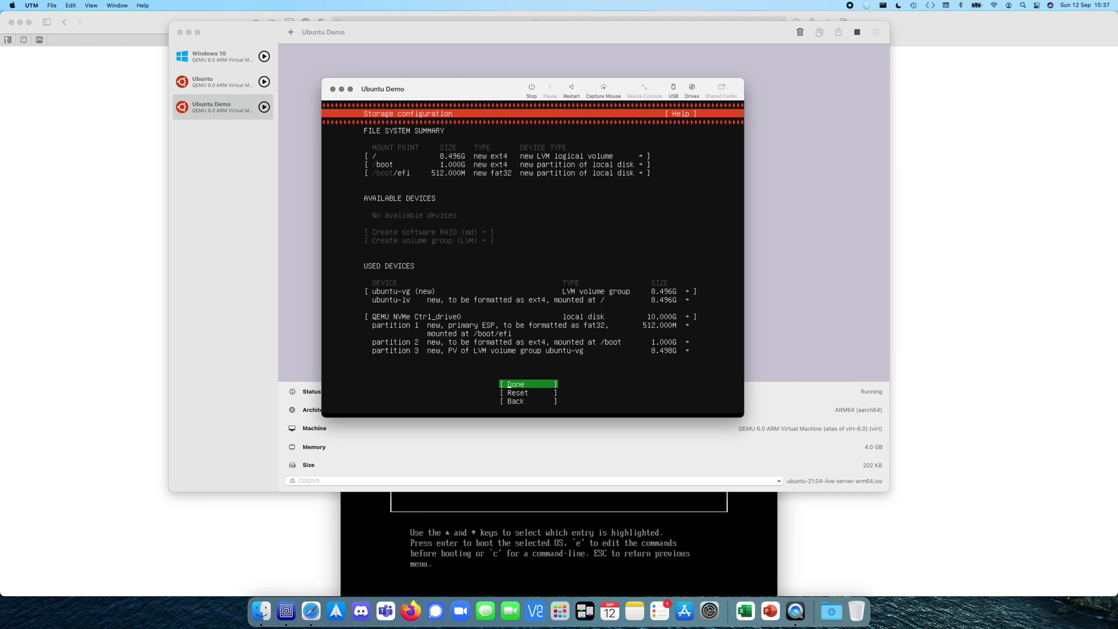
key("Return")
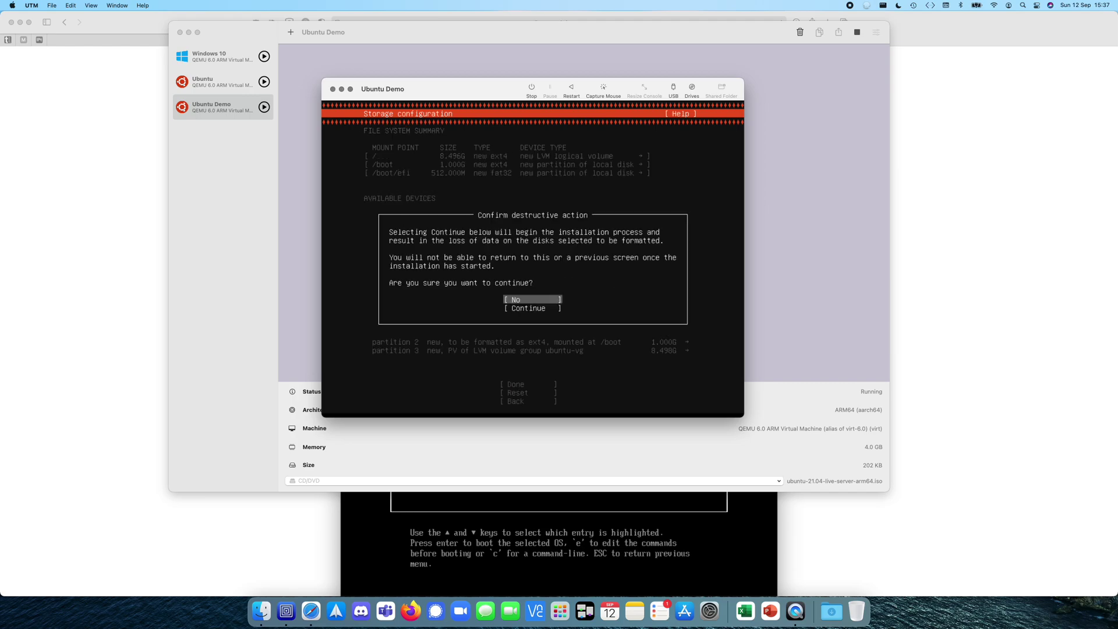
key("Down")
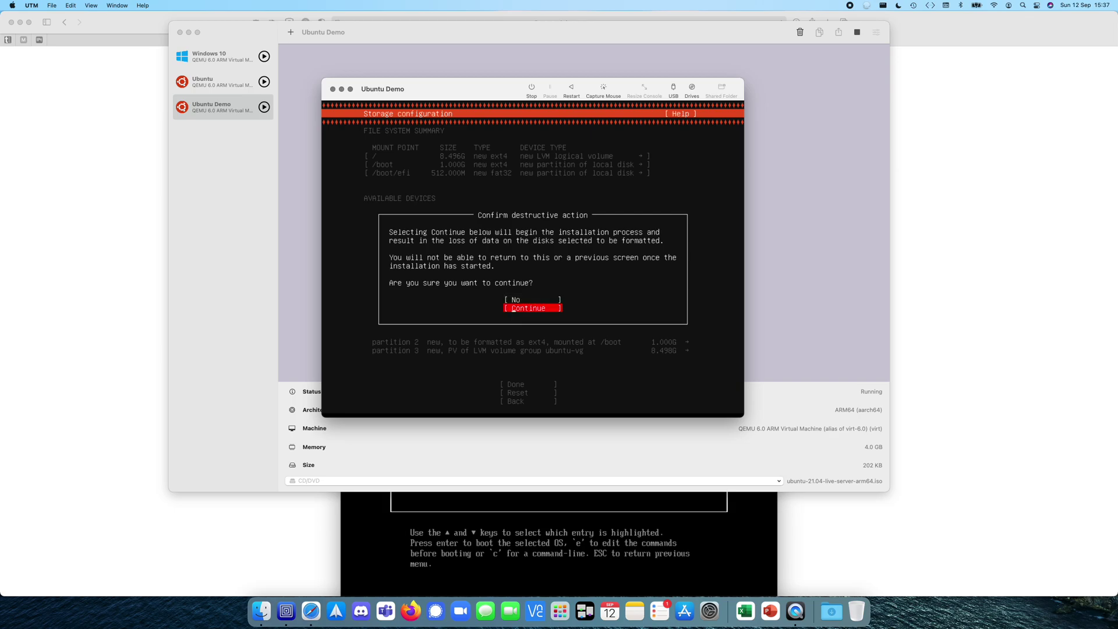
key("Return")
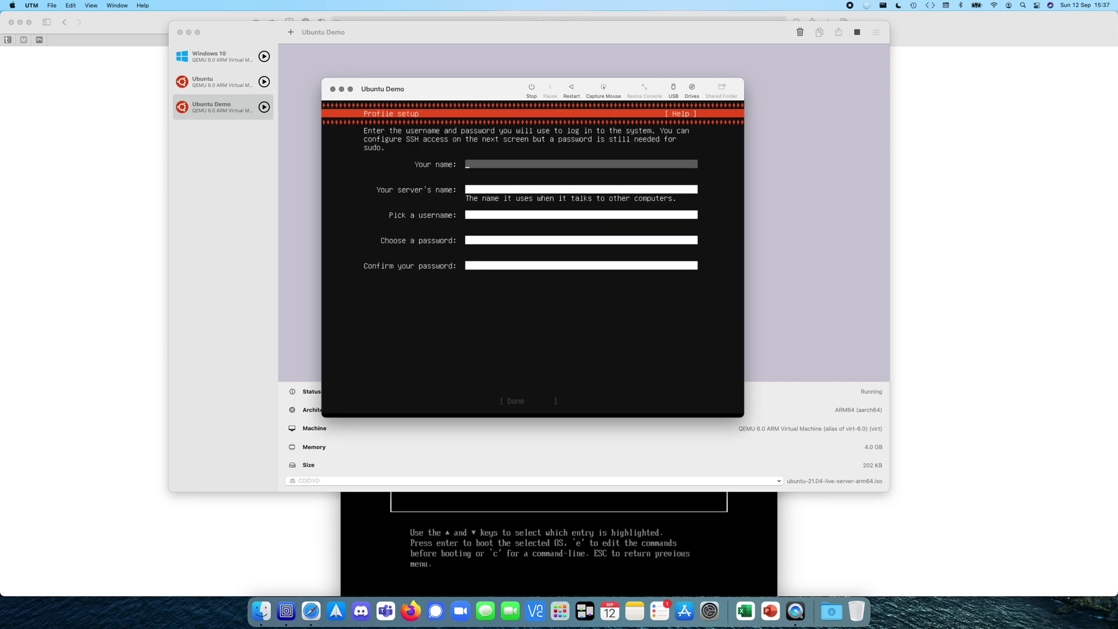
- Enter the user's name in the profile setup and set the server's name to ofsdemoubuntu
type("janrik")
key("Tab")
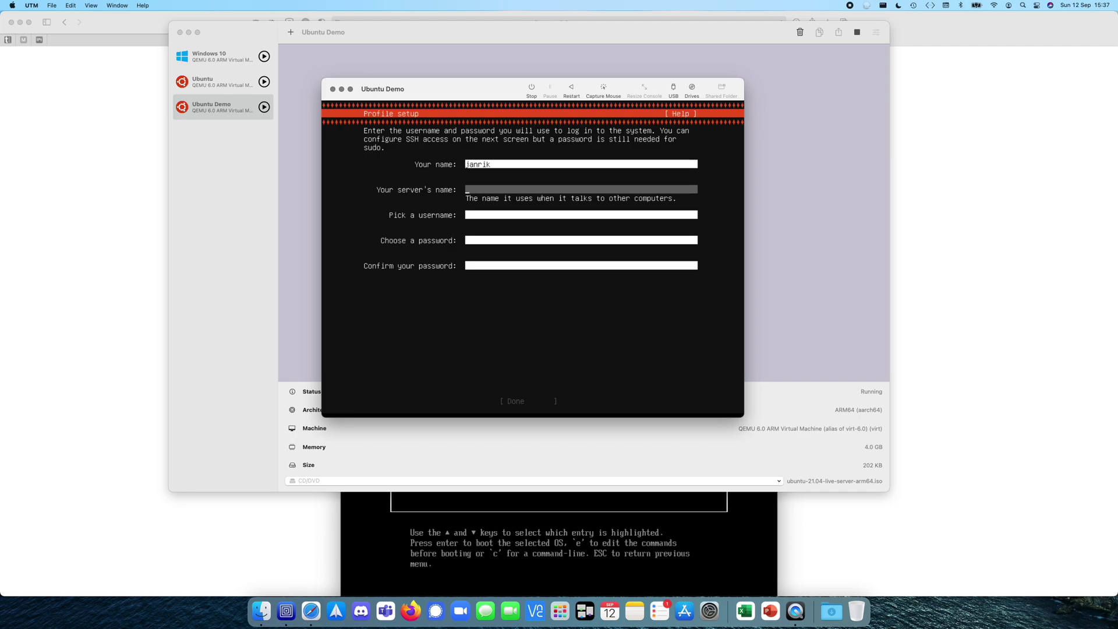
type("ofs")
type("demoubunut")
type("yu")
key("BackSpace")
key("BackSpace")
key("BackSpace")
key("BackSpace")
type("nt")
key("Tab")
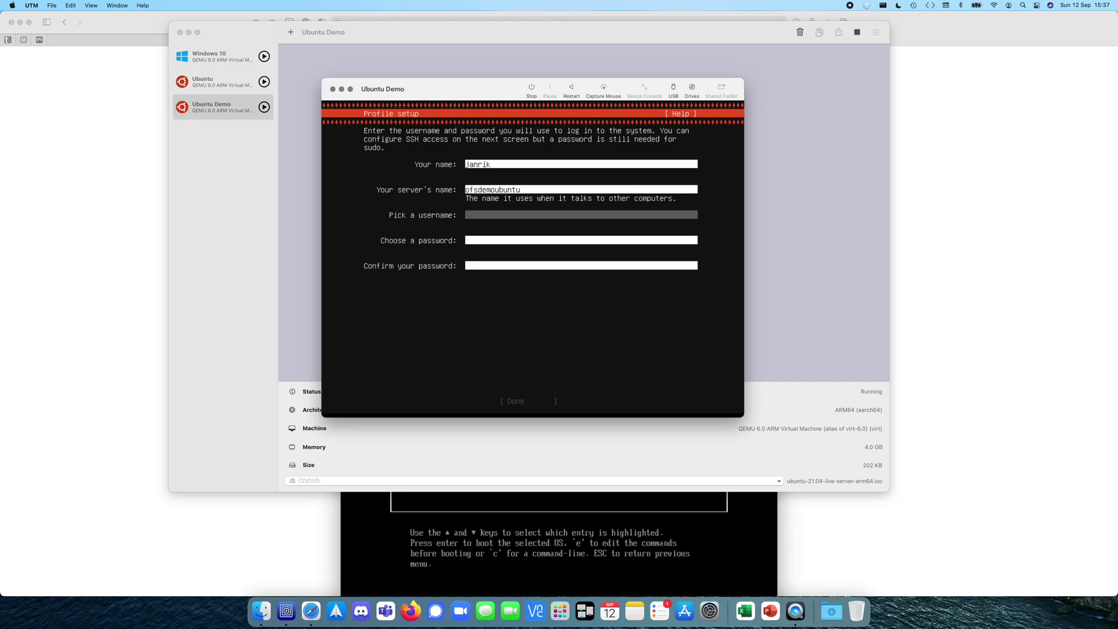
- Enter the account username, fill in and confirm the account password, and submit the profile setup
type("jan")
key("Tab")
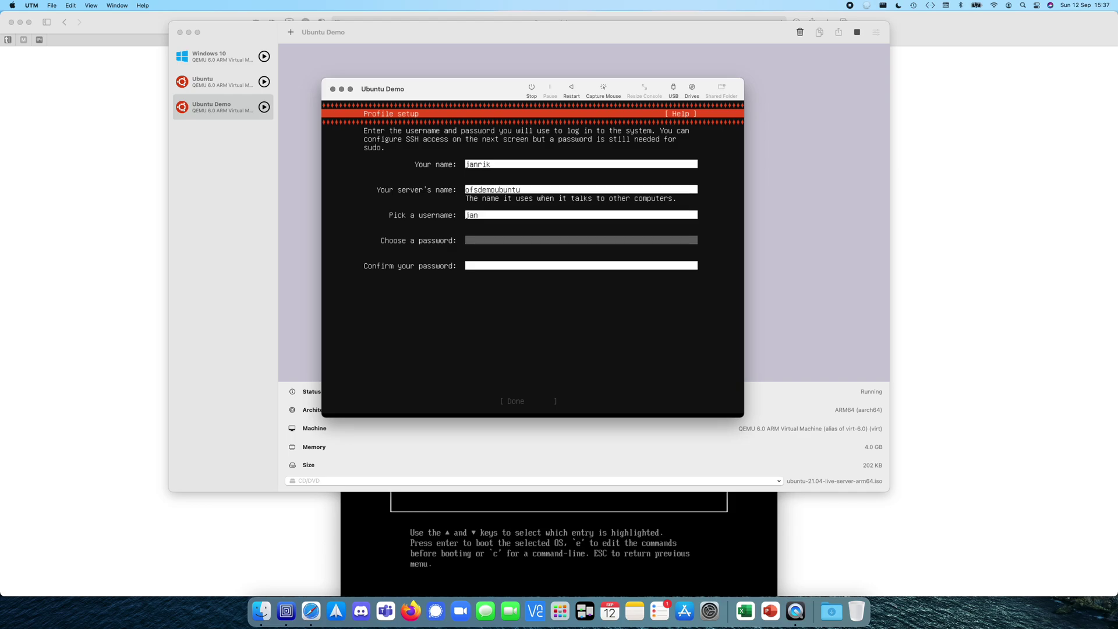
type("***")
key("Tab")
type("****")
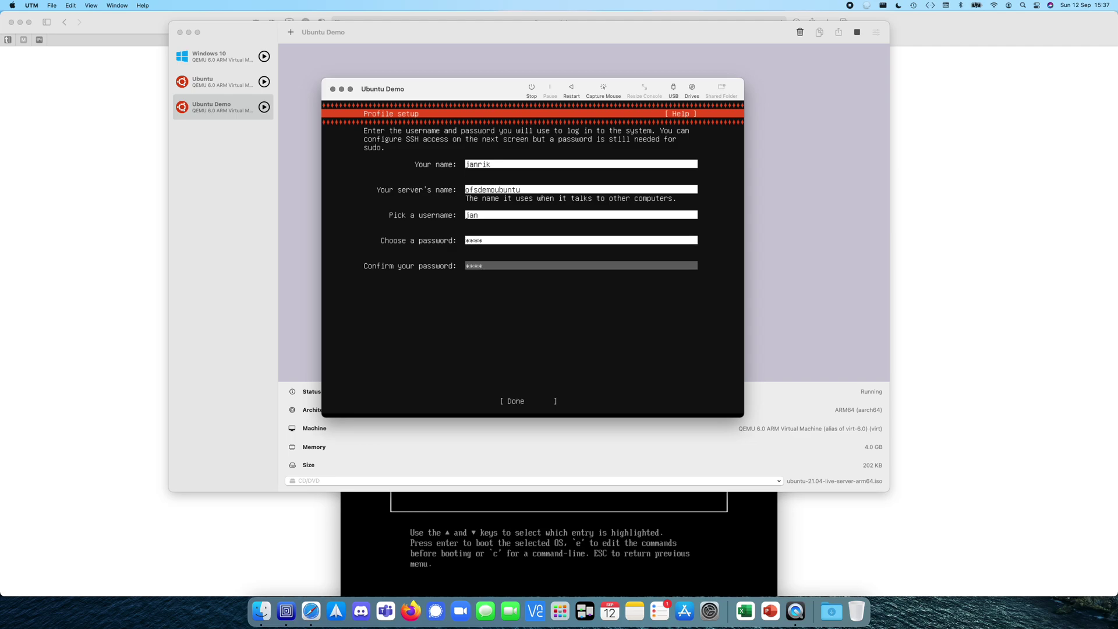
key("Tab")
key("Return")
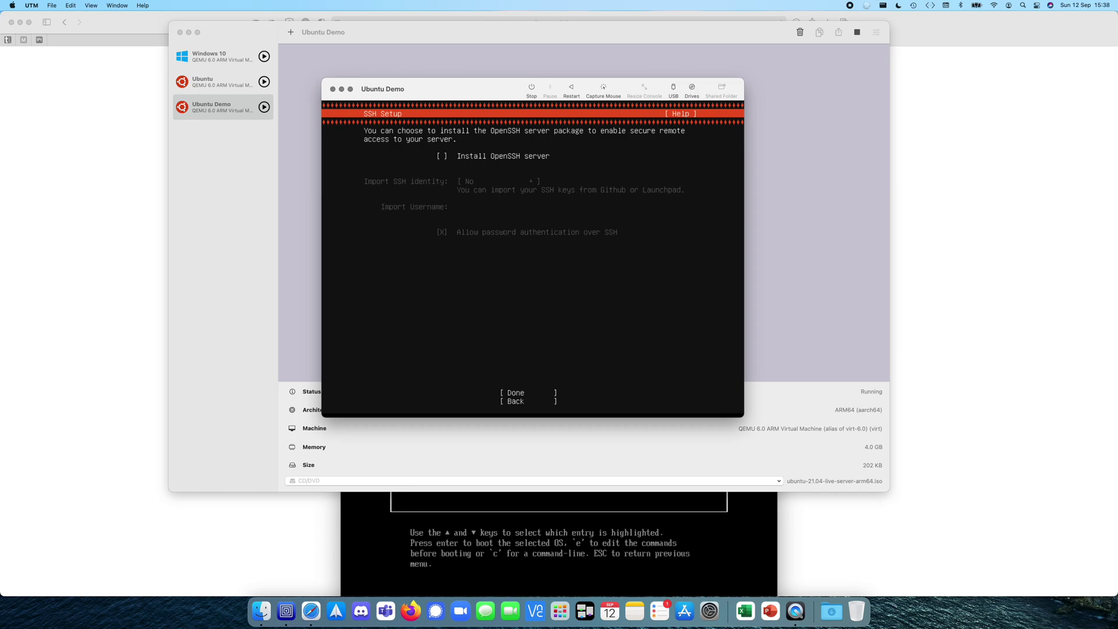
- Continue past the SSH setup without installing the OpenSSH server, and proceed without selecting any featured server snaps
key("Tab")
key("Return")
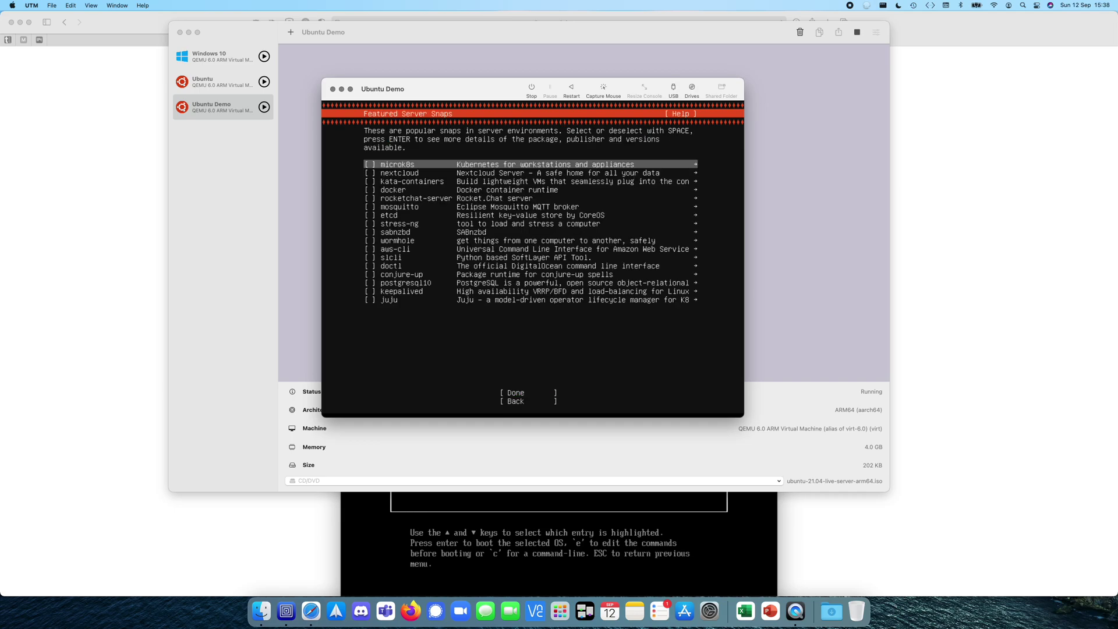
key("Down")
key("Down")
key("Down")
key("Down")
key("Down")
key("Down")
key("Down")
key("Down")
key("Down")
key("Down")
key("Down")
key("Down")
key("Down")
key("Down")
key("Down")
key("Down")
key("Down")
key("Down")
key("Down")
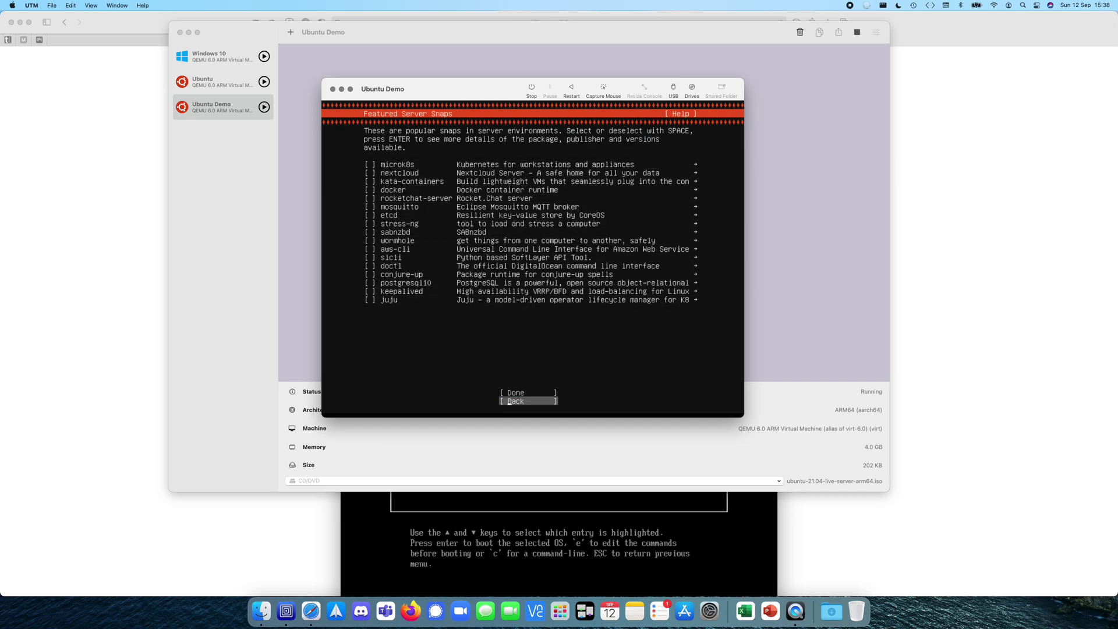
key("Up")
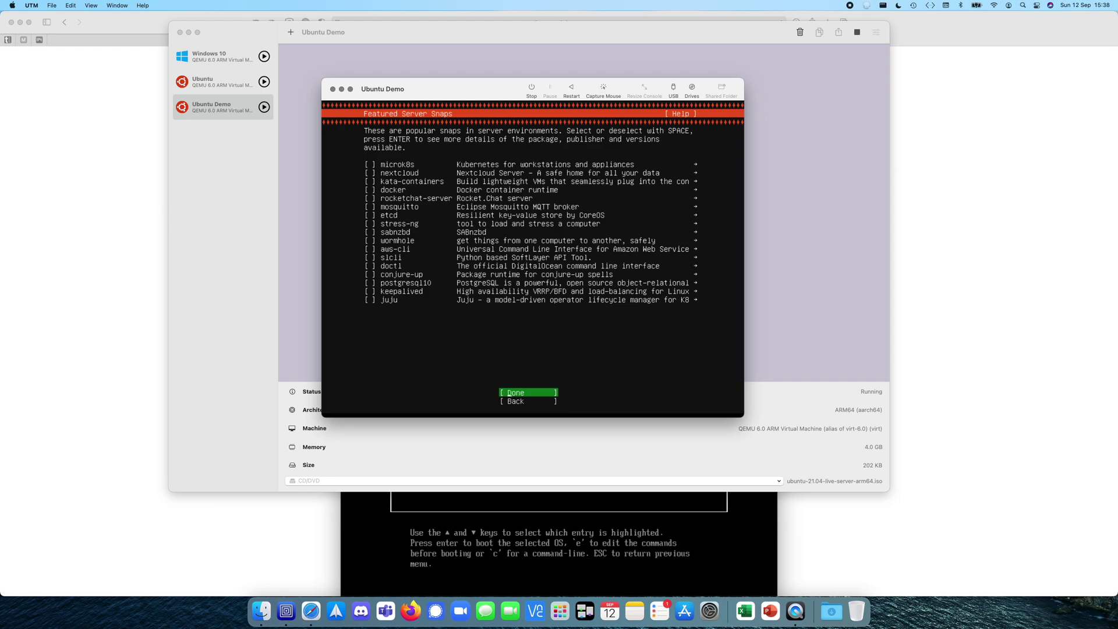
key("Return")
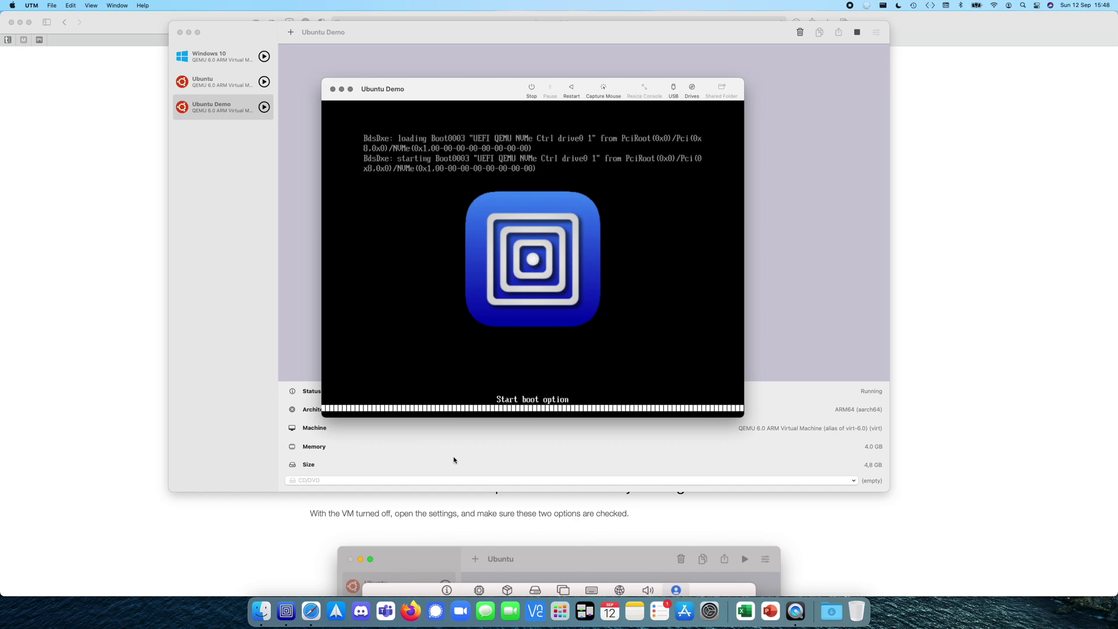
- Consult the UTM guide's Installing Ubuntu Desktop section for the required commands, and return to the Ubuntu Demo virtual machine
left_click(710, 526)
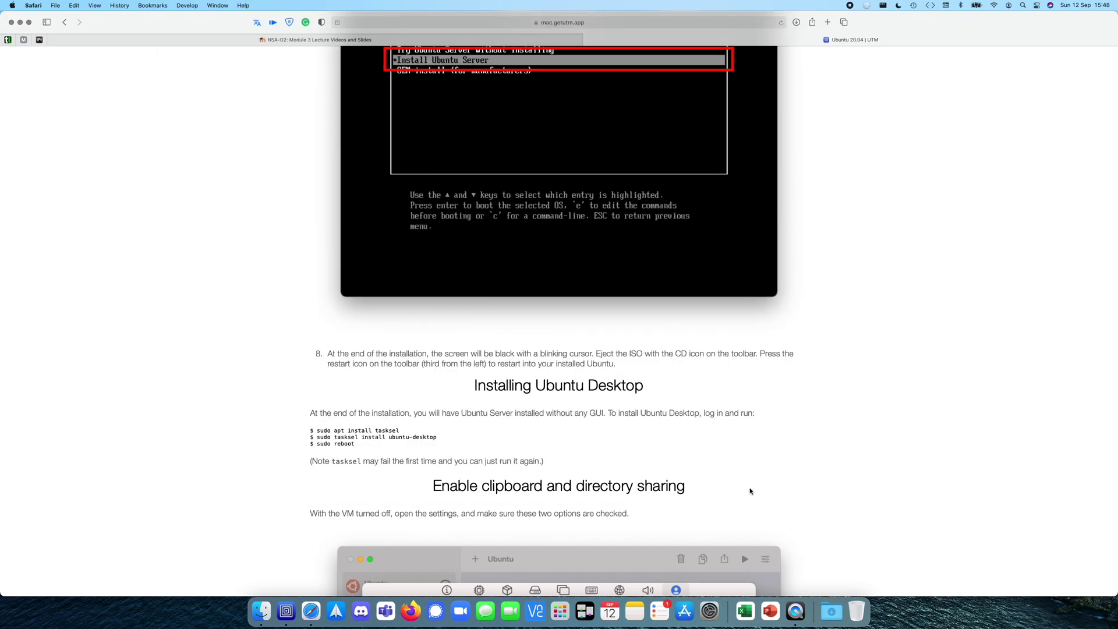
scroll(752, 492, "up", 1)
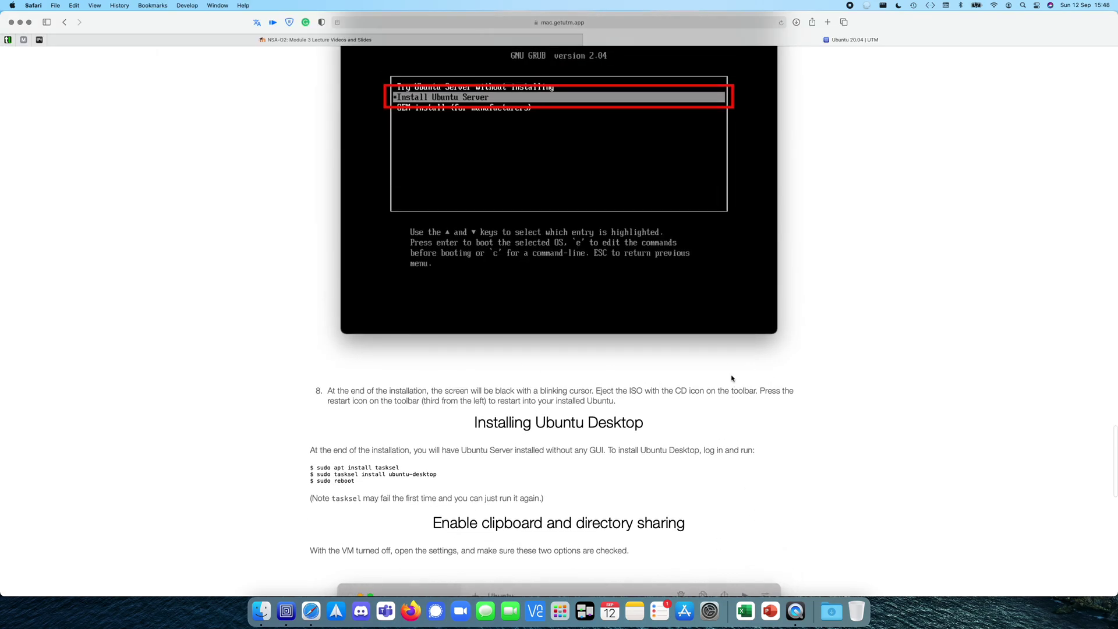
left_click(286, 611)
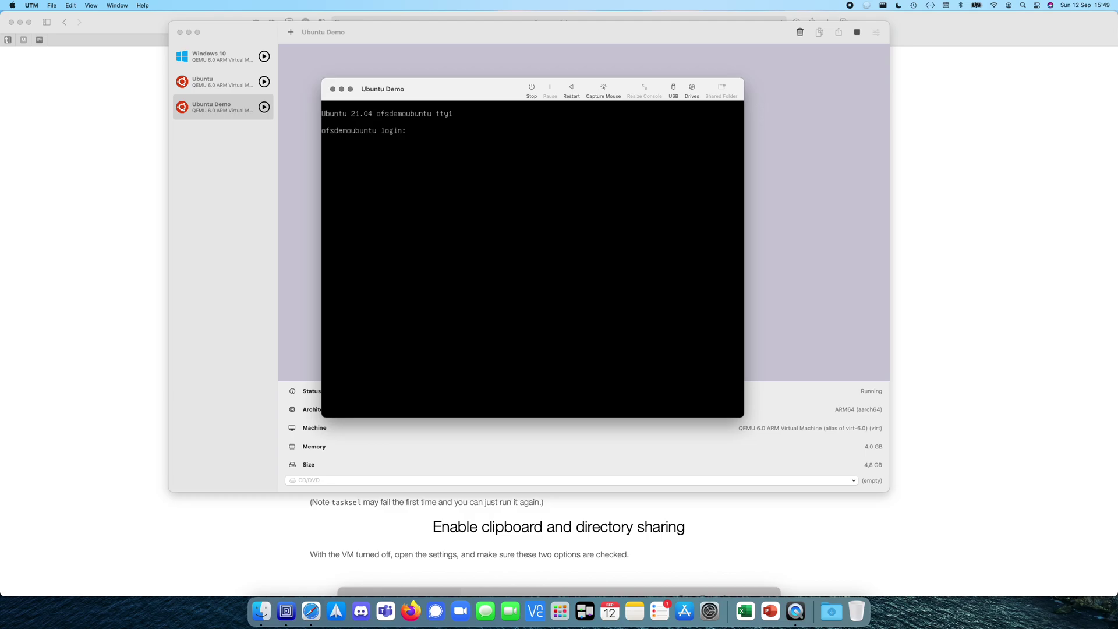
- Log in to the Ubuntu Server console with the account username and the account password
type("jan")
key("Return")
key("Return")
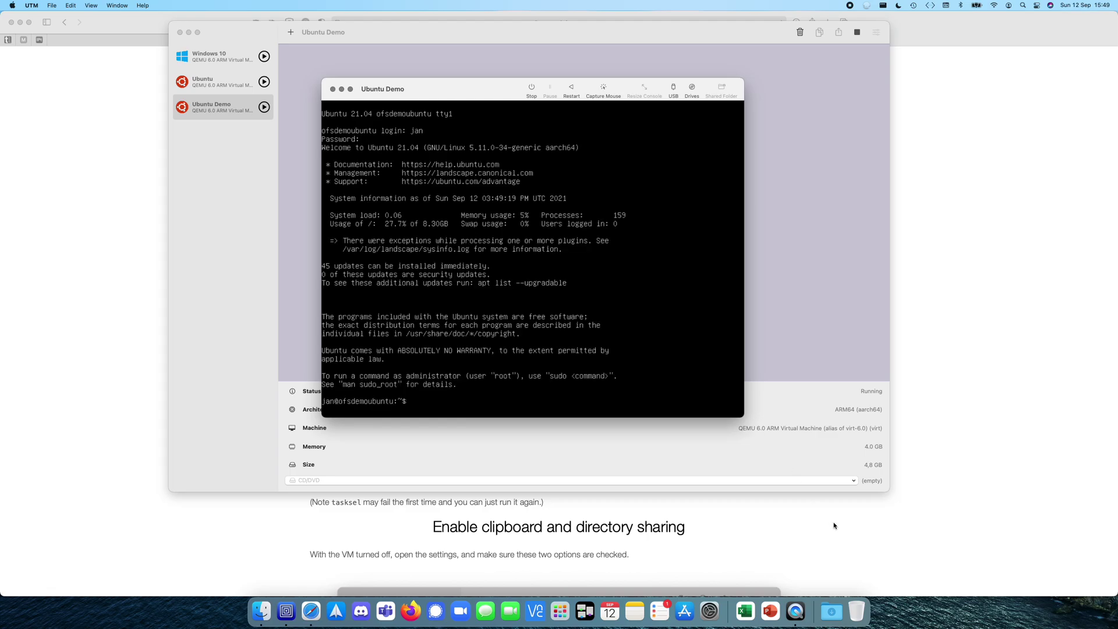
- Install tasksel with "sudo apt install tasksel", entering the account password for sudo and agreeing to continue with Y
scroll(664, 504, "up", 3)
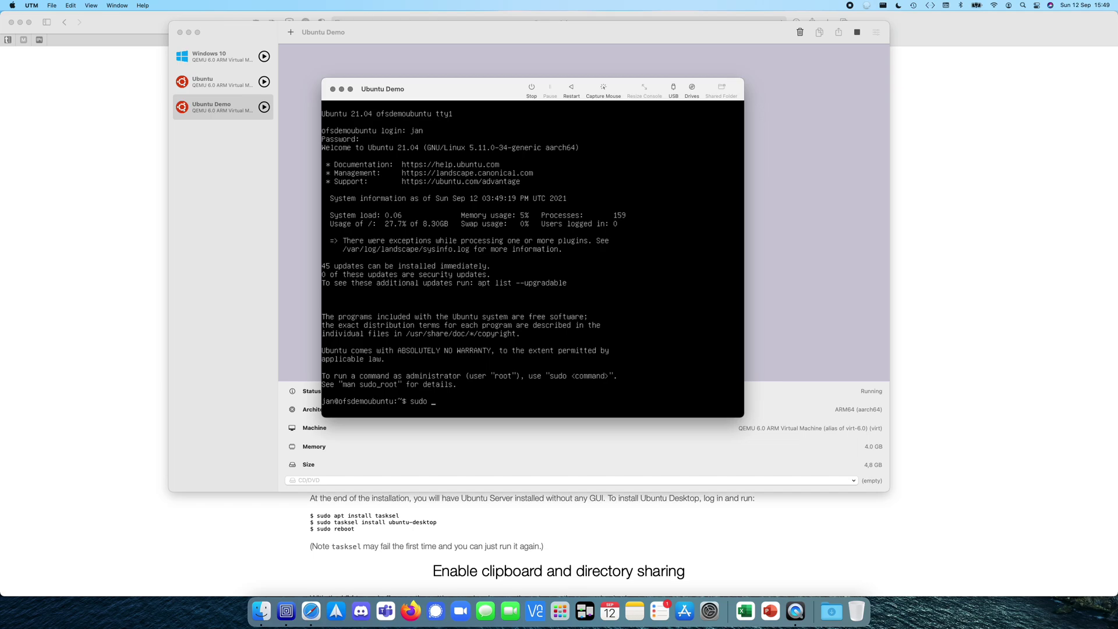
type("apt install task")
key("Return")
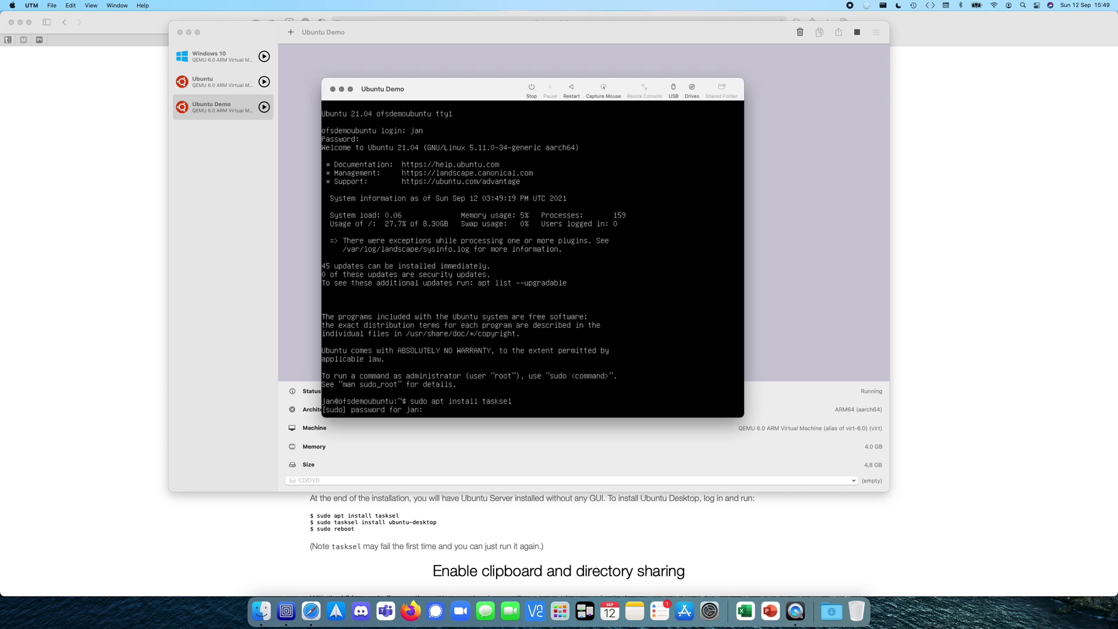
key("Return")
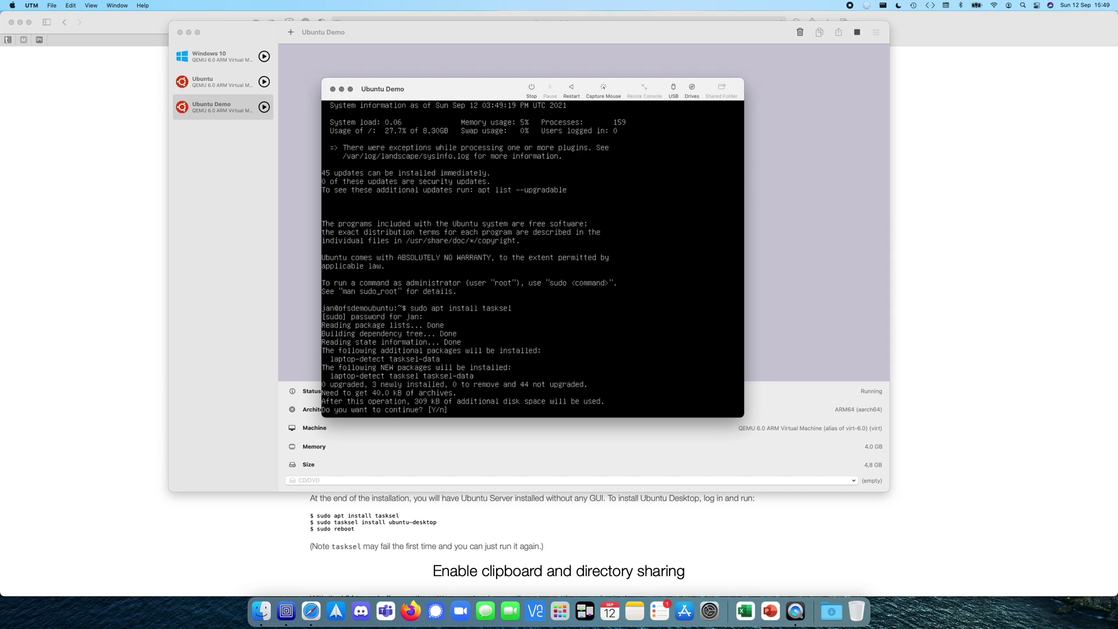
type("Y")
key("Return")
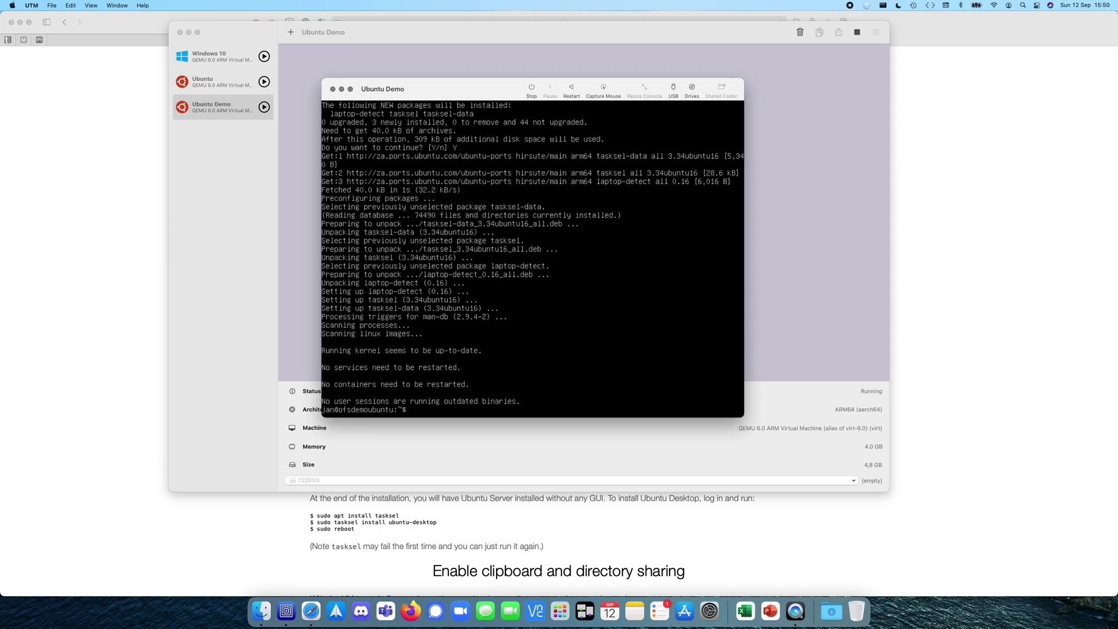
- Start the Ubuntu Desktop installation by running "sudo tasksel install ubuntu-desktop"
type("sudo taskeel install ububn")
key("BackSpace")
key("BackSpace")
type("u")
key("BackSpace")
key("BackSpace")
type("ntu-desktop")
key("Return")
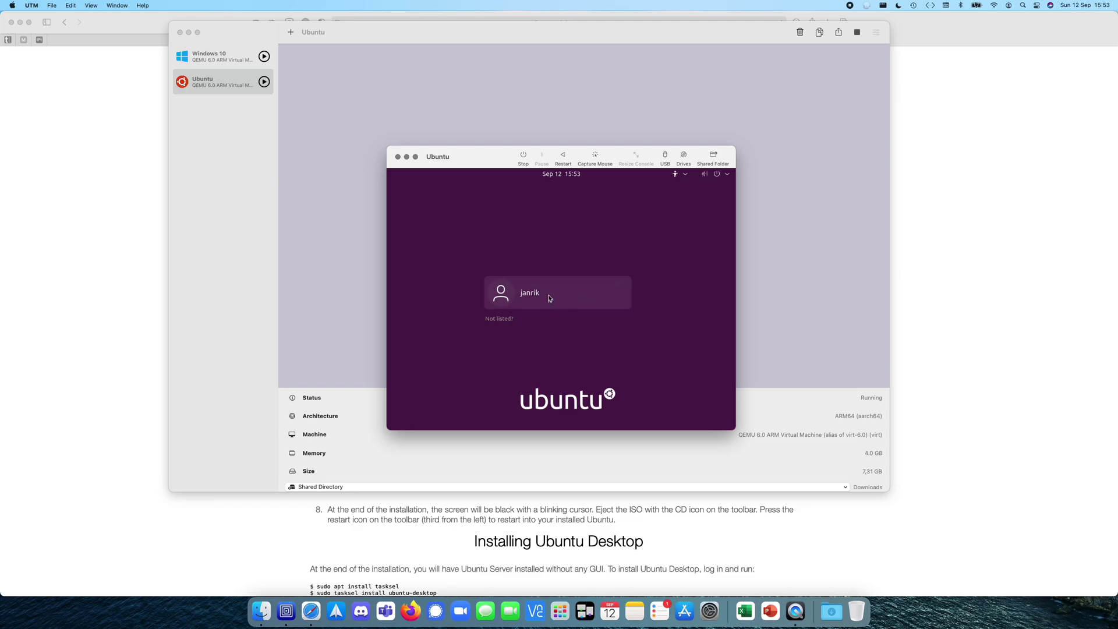
- Log in to the Ubuntu virtual machine's graphical desktop with the account password, and reposition its window so the whole desktop fits on screen
left_click(549, 298)
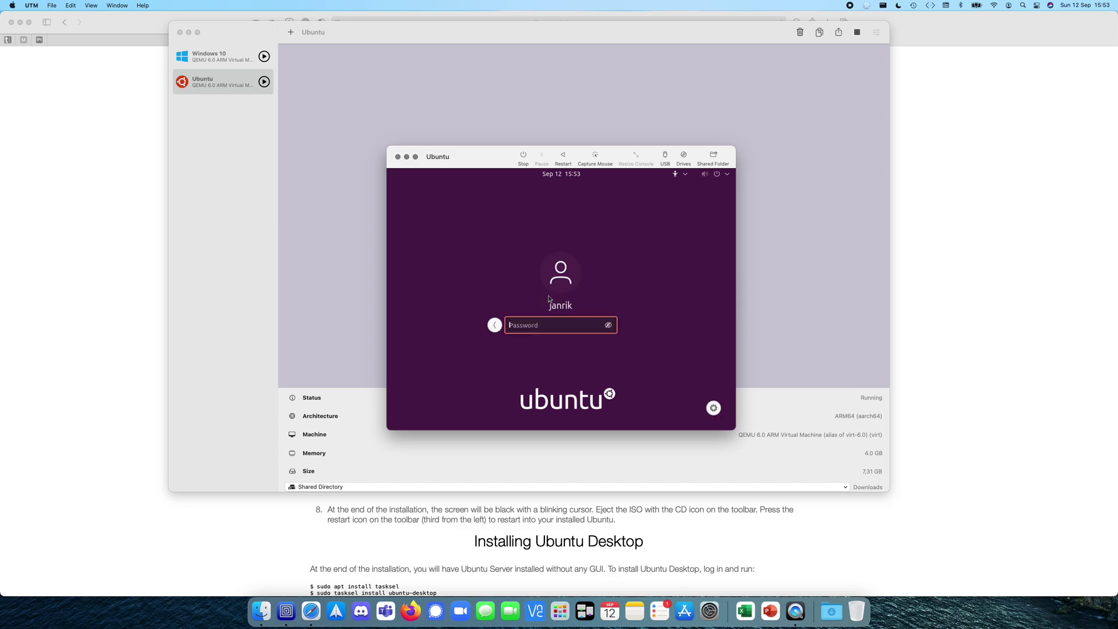
type("••••••")
key("Return")
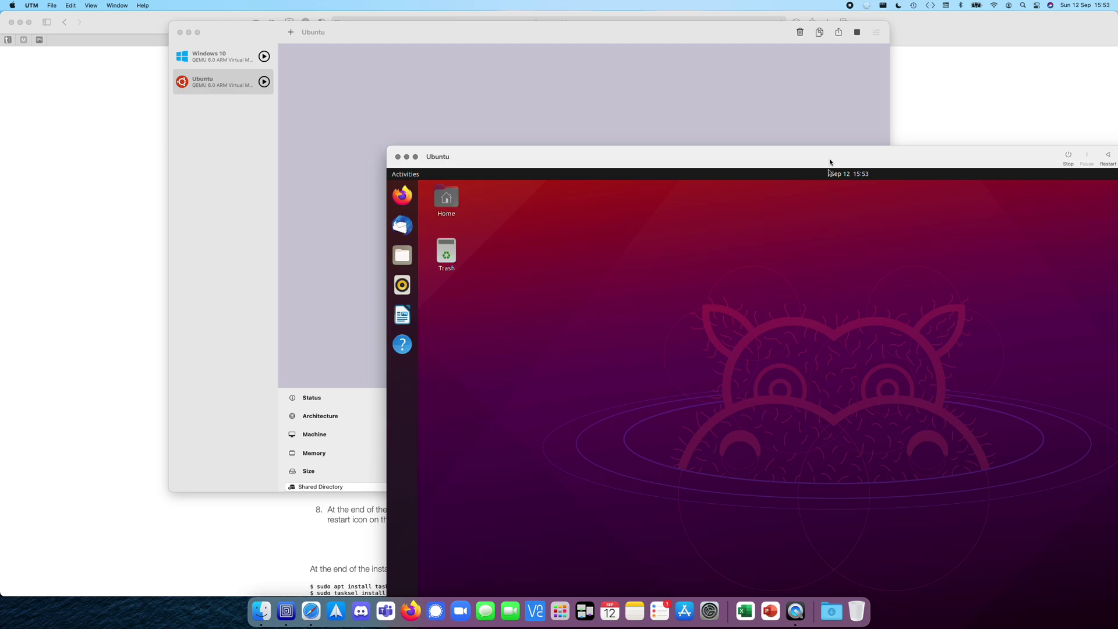
left_click_drag(830, 162, 606, 18)
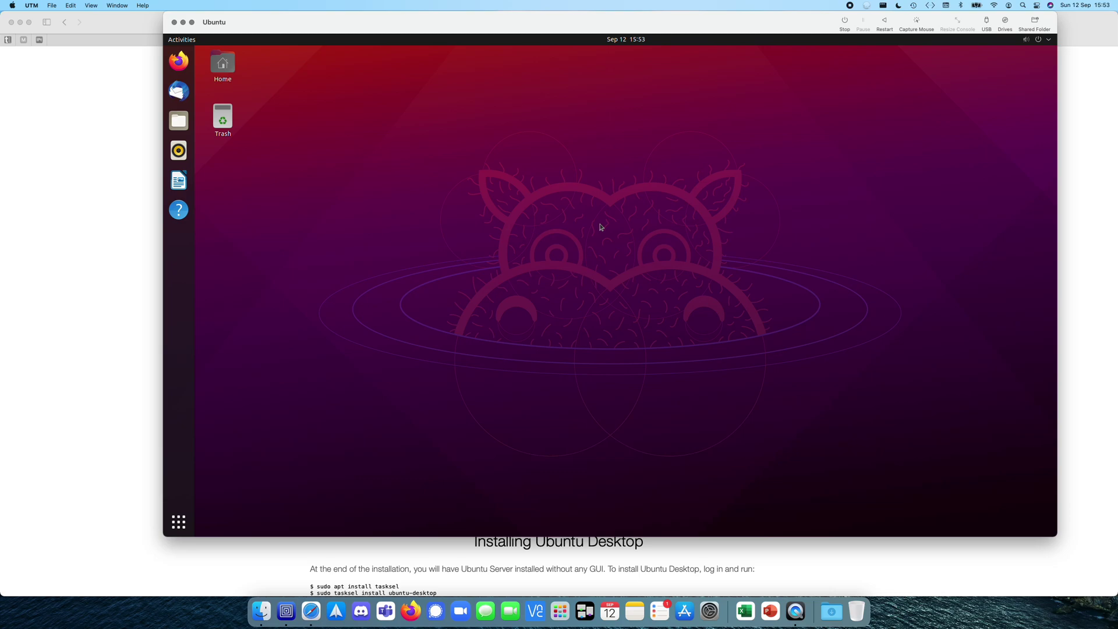
- Search the Ubuntu applications for "term", open Terminal, and list the home directory's contents with ls
left_click(179, 522)
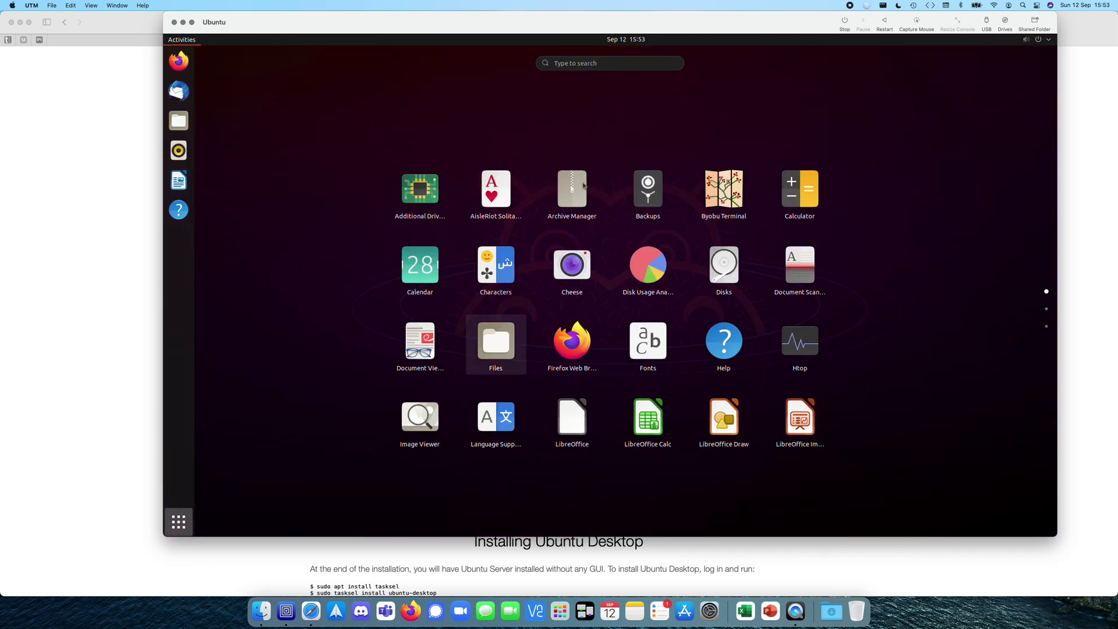
type("term")
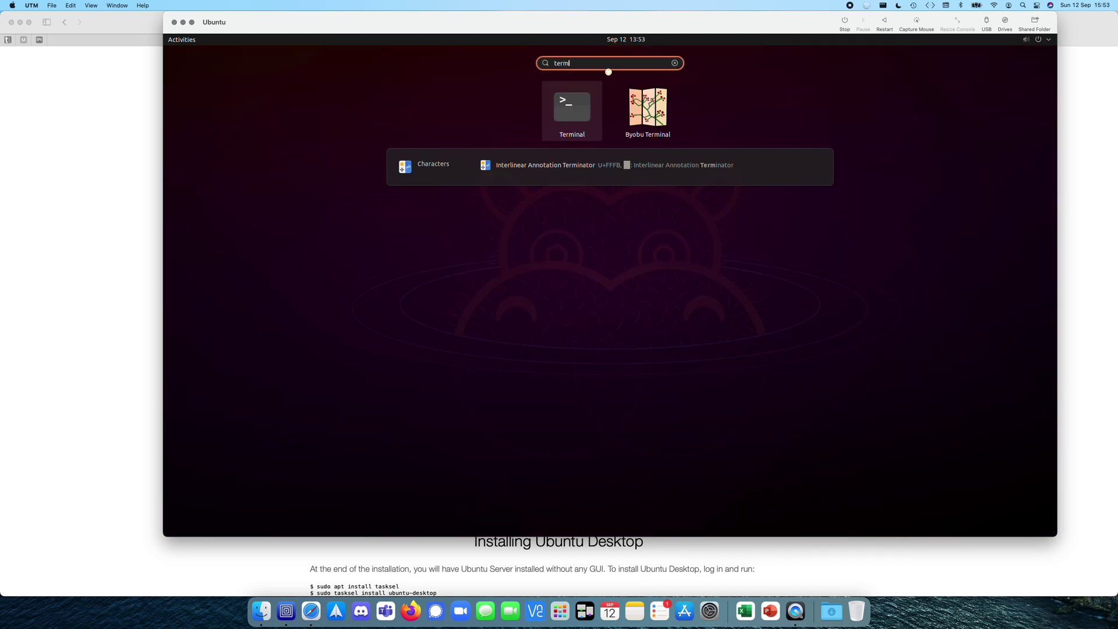
key("Return")
type("ls")
key("Return")
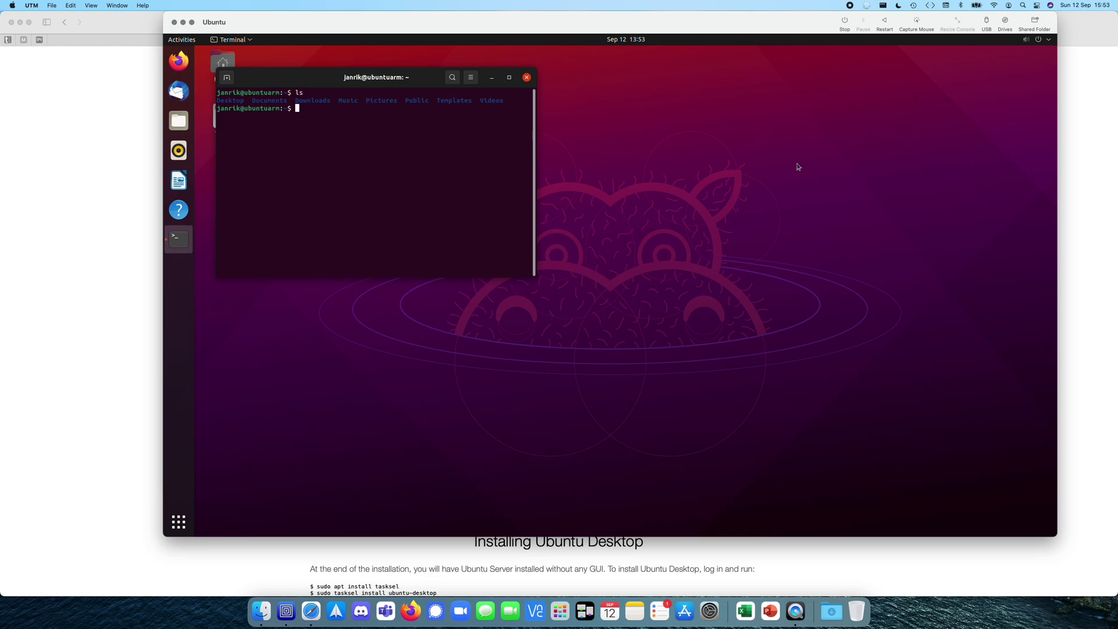
- Change the terminal's working directory to Downloads using cd with the folder's capitalised name
type("cd downloads")
key("Return")
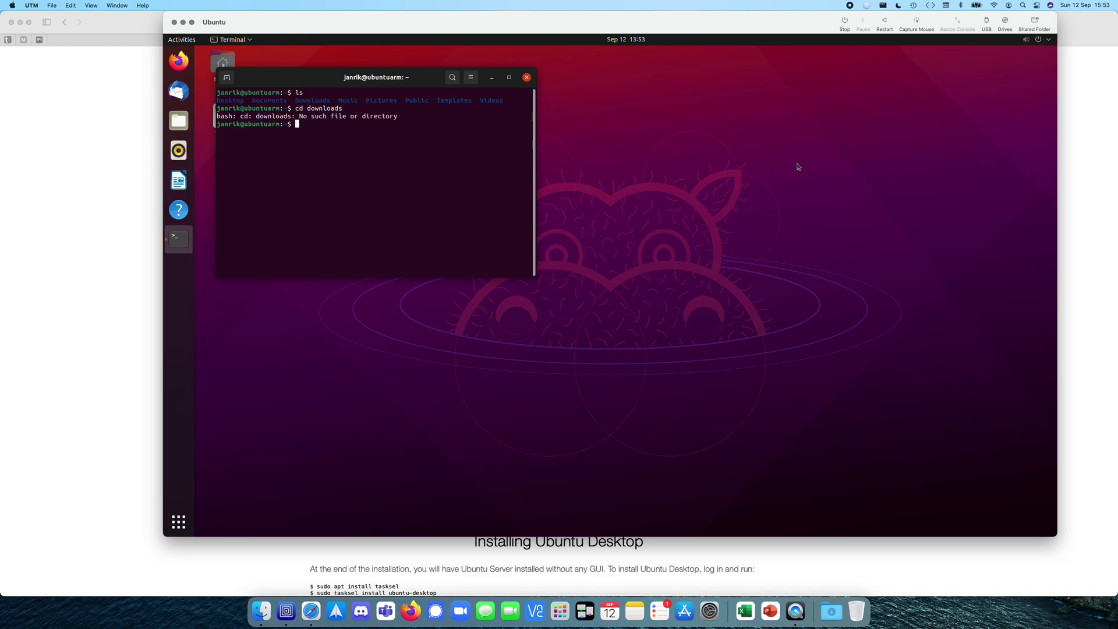
type("cd ")
type("D")
type("os")
type("nloads")
key("Return")
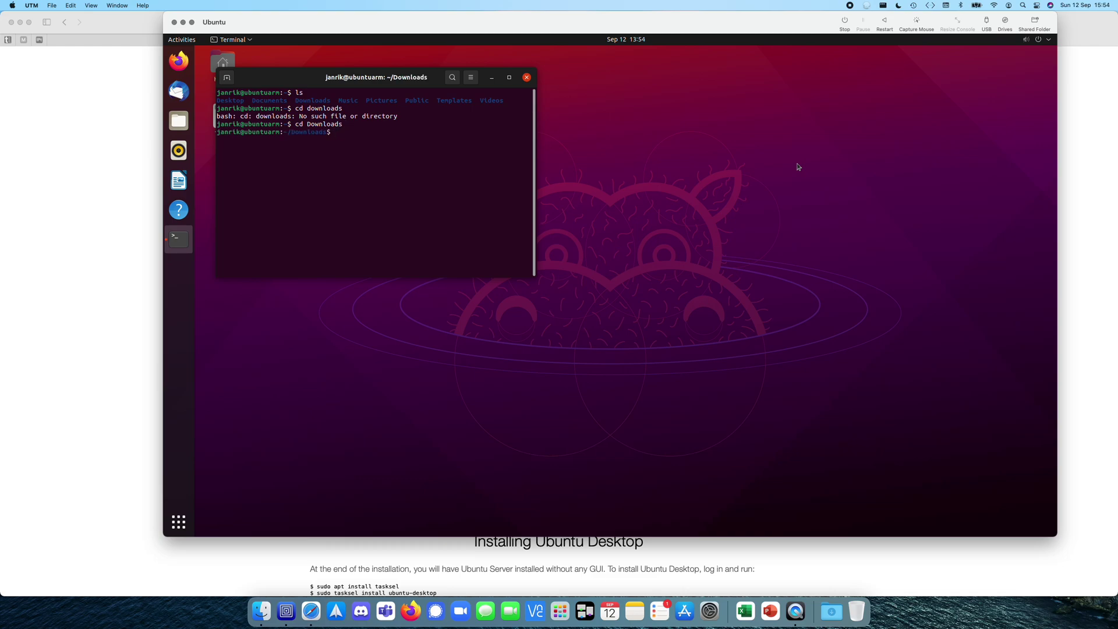